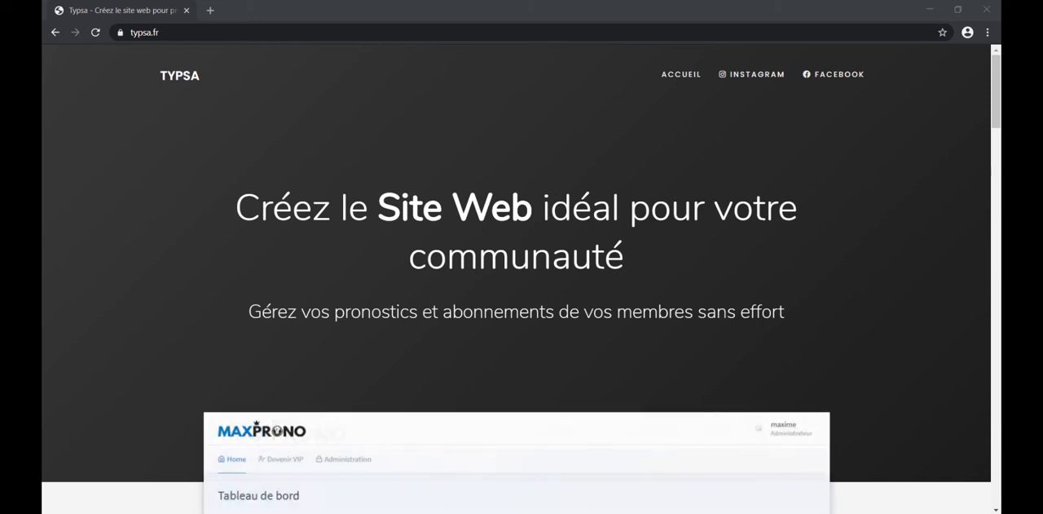
Step: Look through the Typsa homepage down to the demo image of the members' dashboard
left_click(192, 33)
scroll(584, 302, "down", 20)
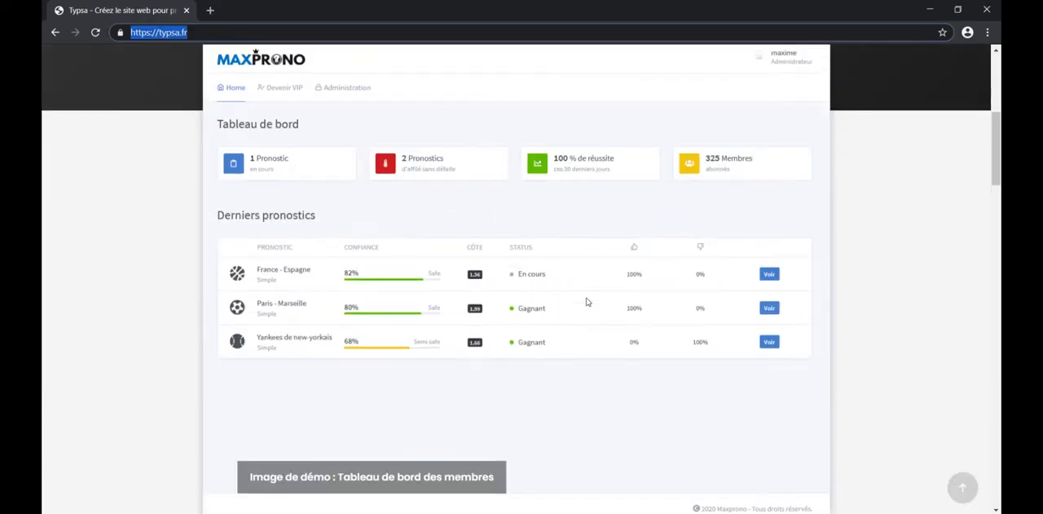
scroll(587, 301, "down", 5)
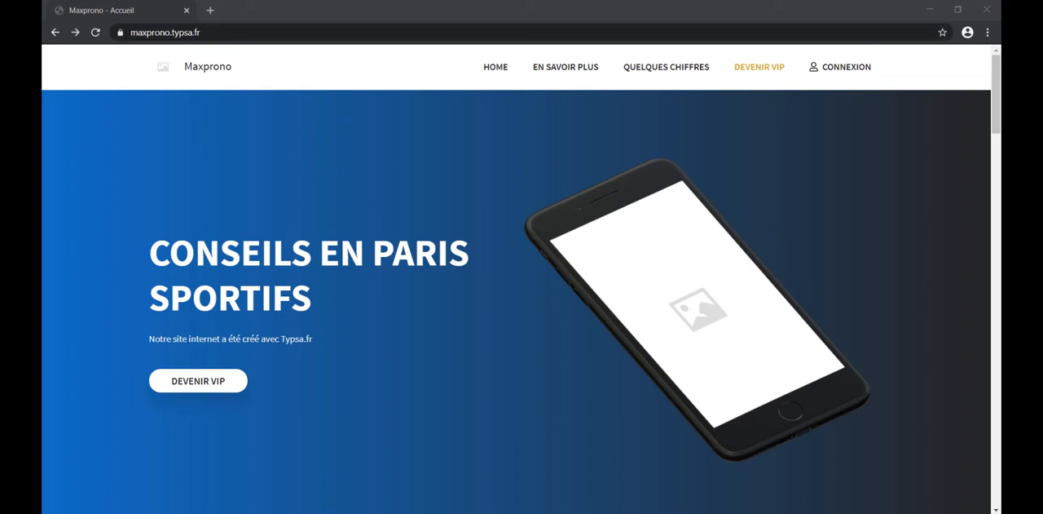
Step: Log in to the Maxprono site with the administrator's e-mail address and account password
left_click(847, 74)
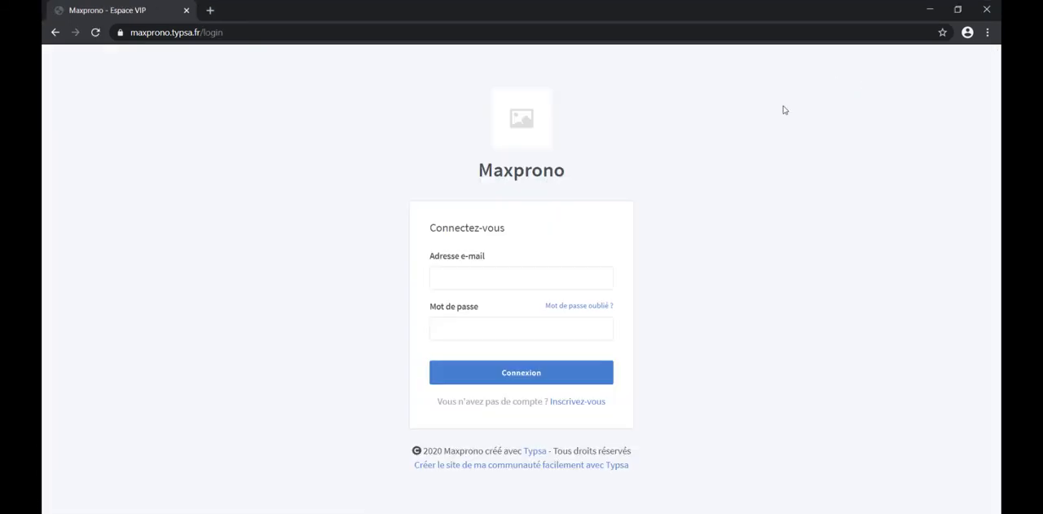
left_click(522, 284)
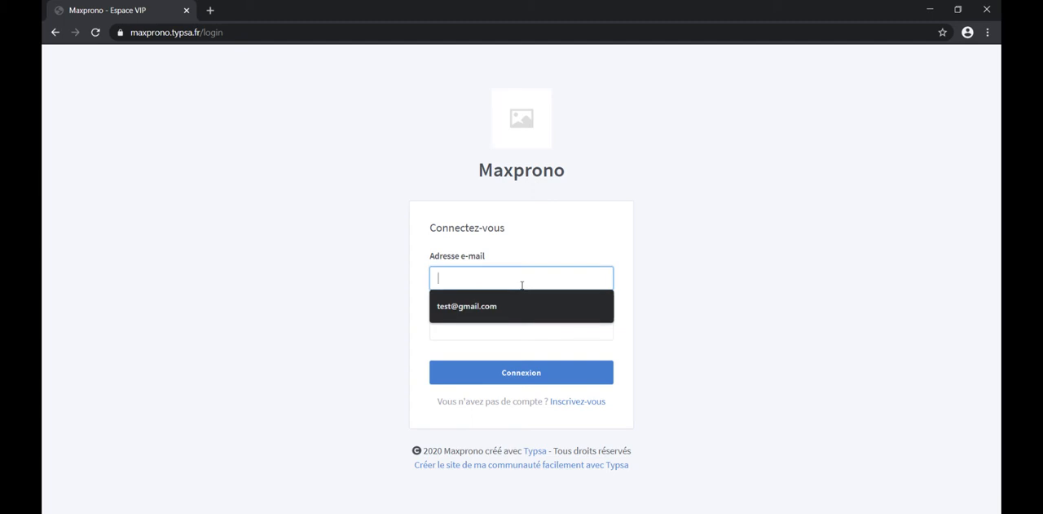
left_click(516, 303)
left_click(498, 326)
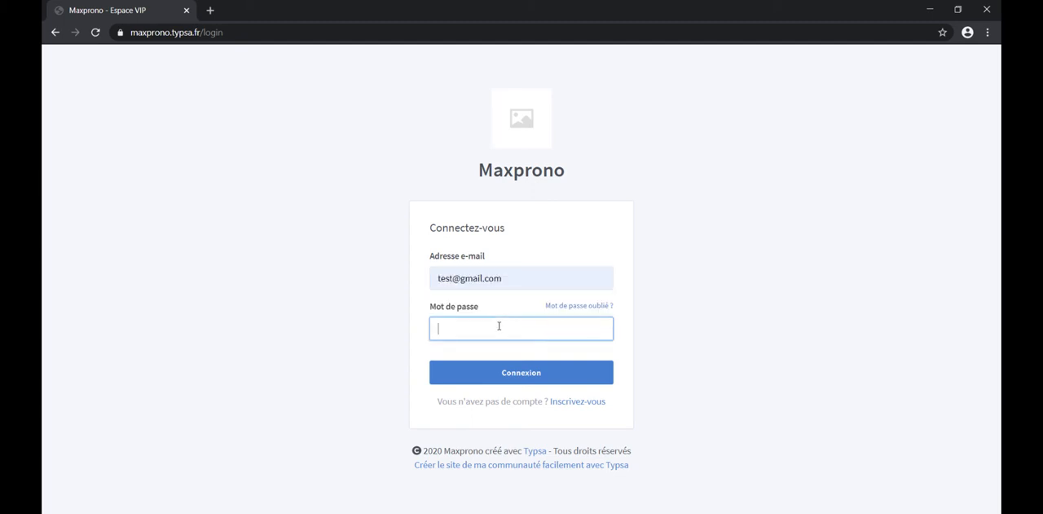
type("123456")
left_click(517, 372)
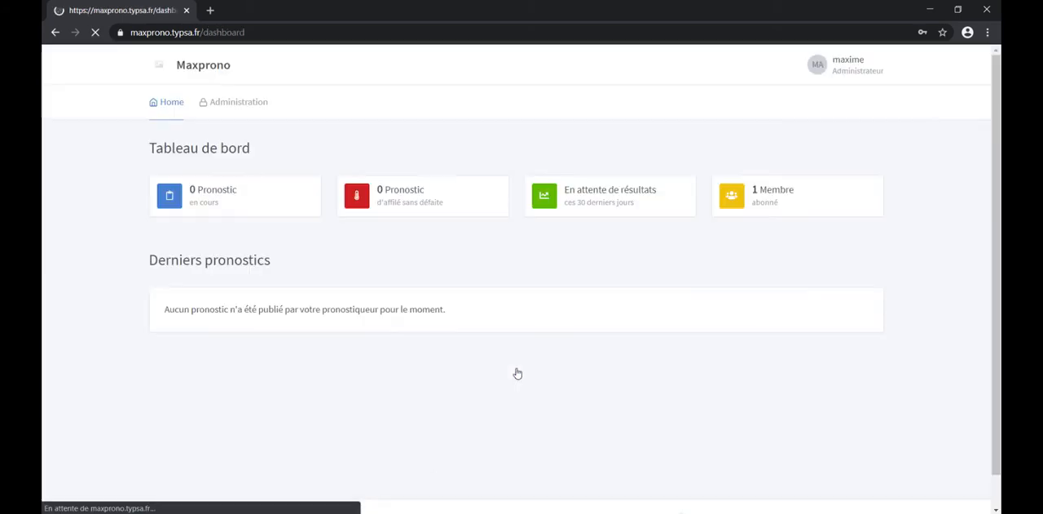
Step: Open the account's profile settings, fill in the current and new password fields, and dismiss the profile photo file picker
left_click(834, 71)
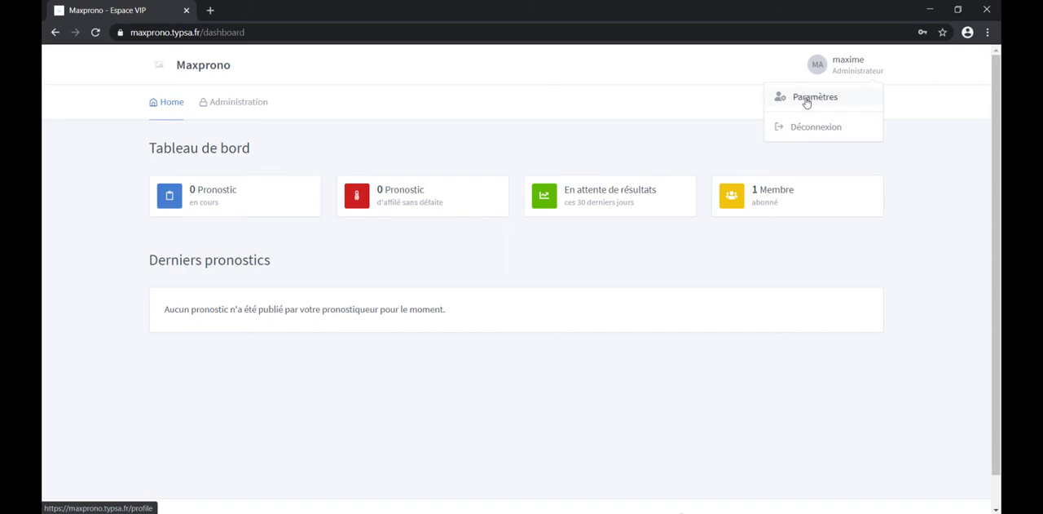
left_click(807, 99)
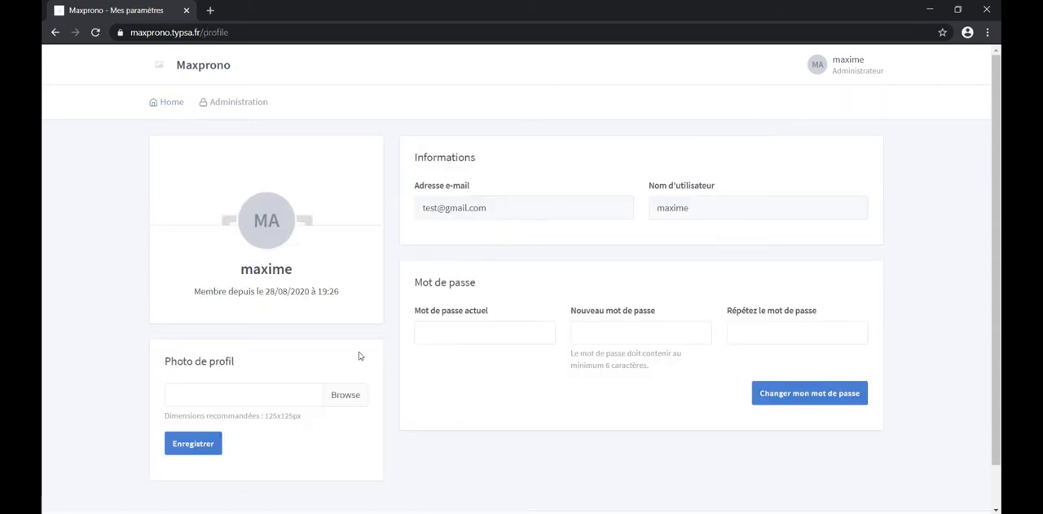
left_click(483, 335)
type("••••••")
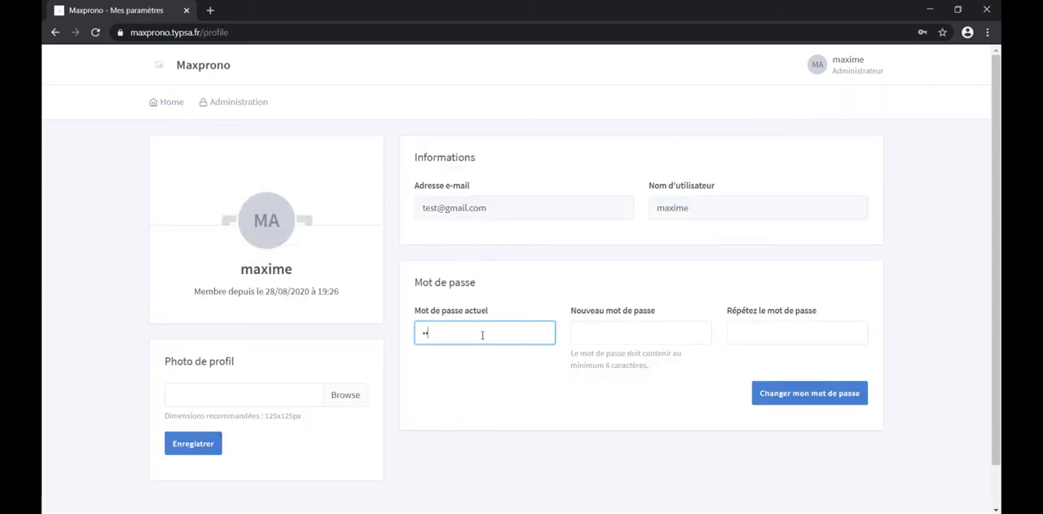
left_click(581, 334)
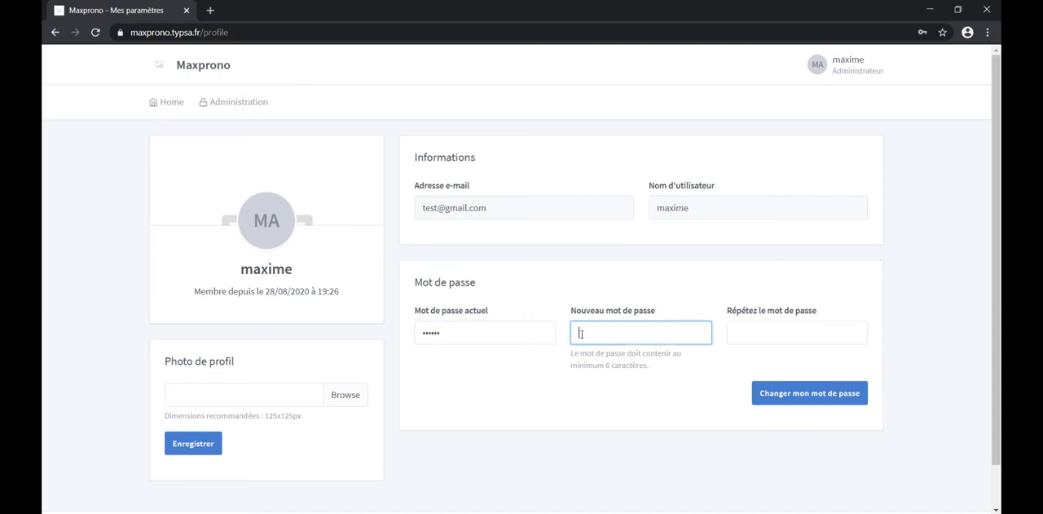
type("•••")
left_click(750, 334)
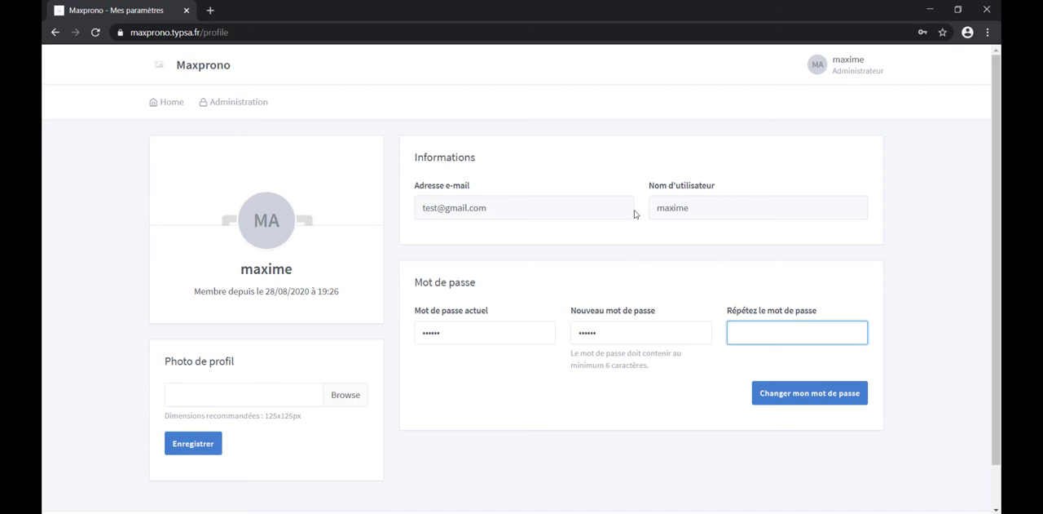
left_click(257, 405)
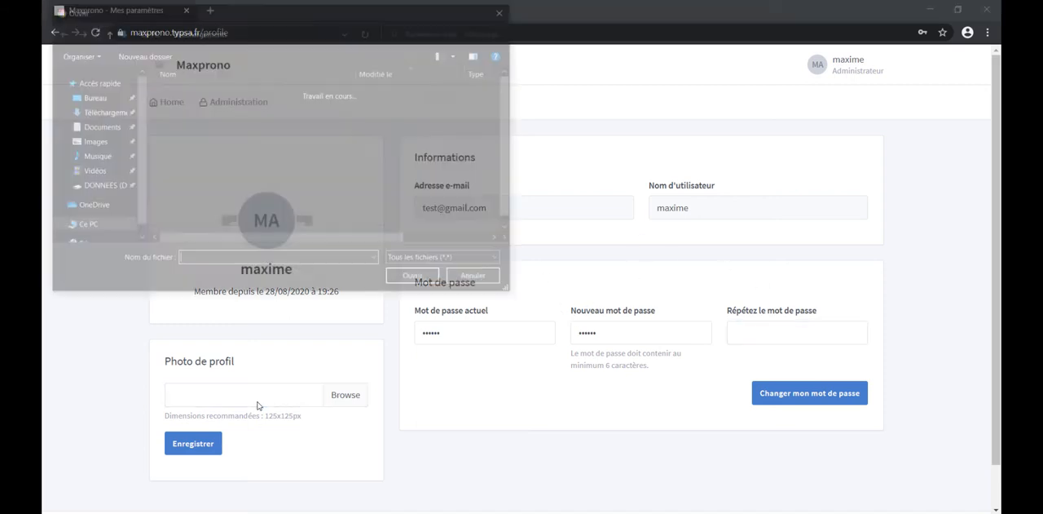
left_click(503, 12)
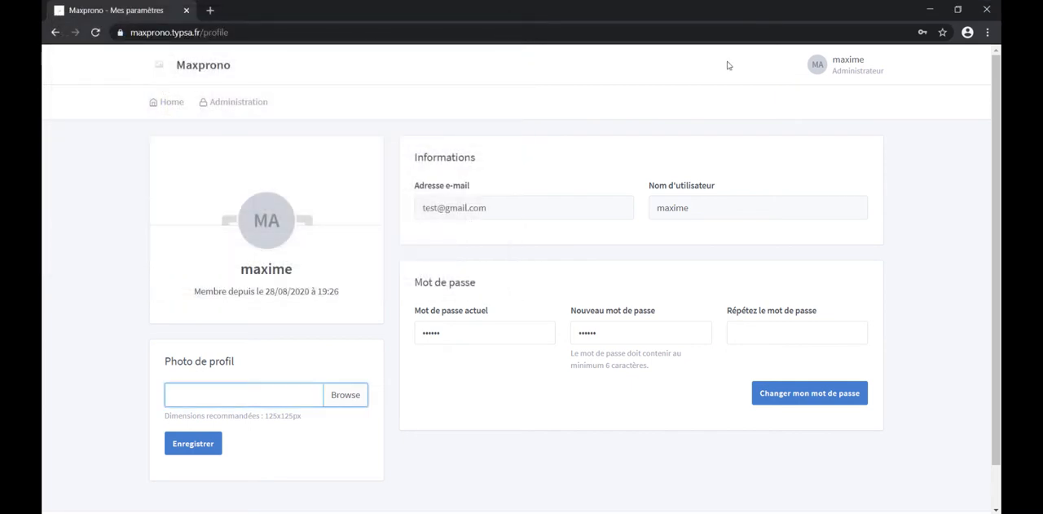
Step: Return to the member home dashboard and open the community's administration settings
left_click(229, 103)
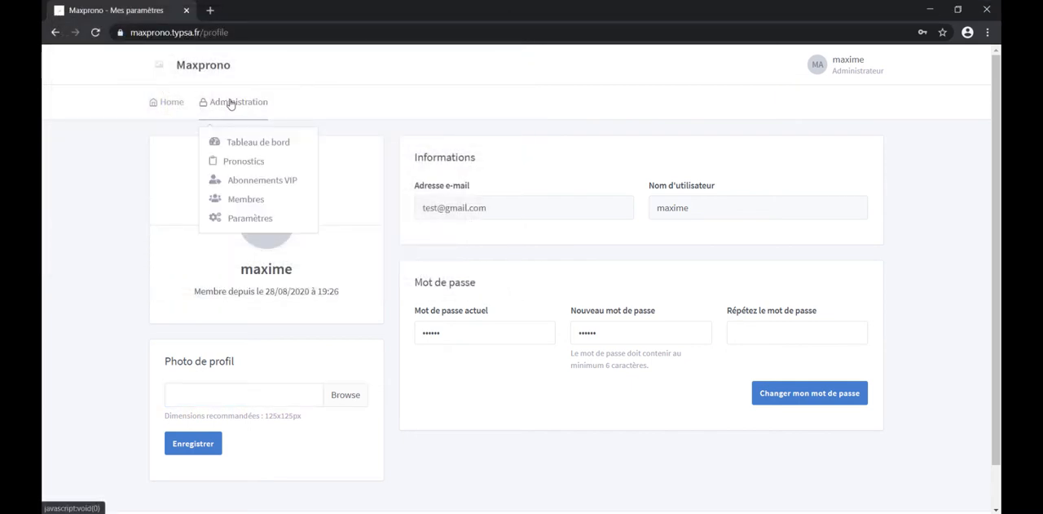
left_click(169, 108)
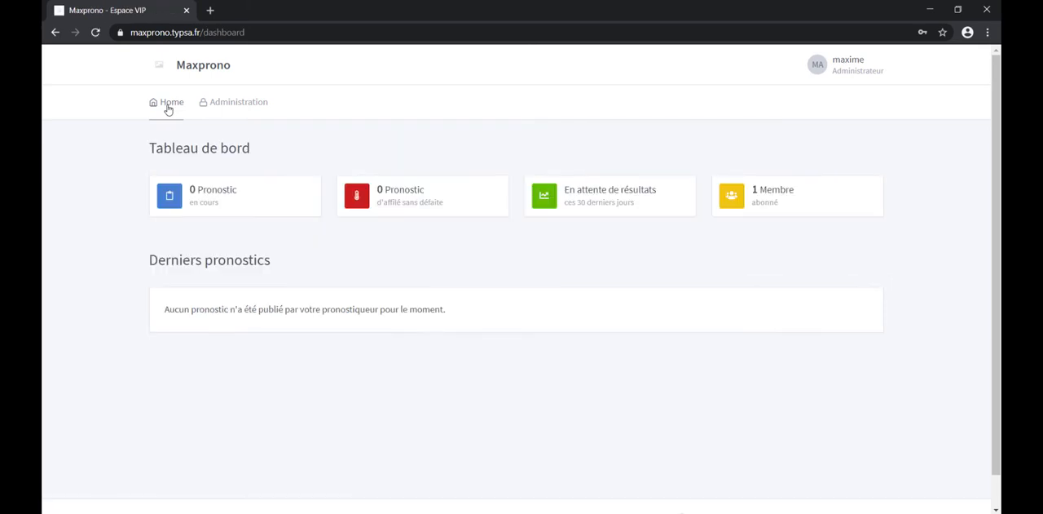
left_click(246, 110)
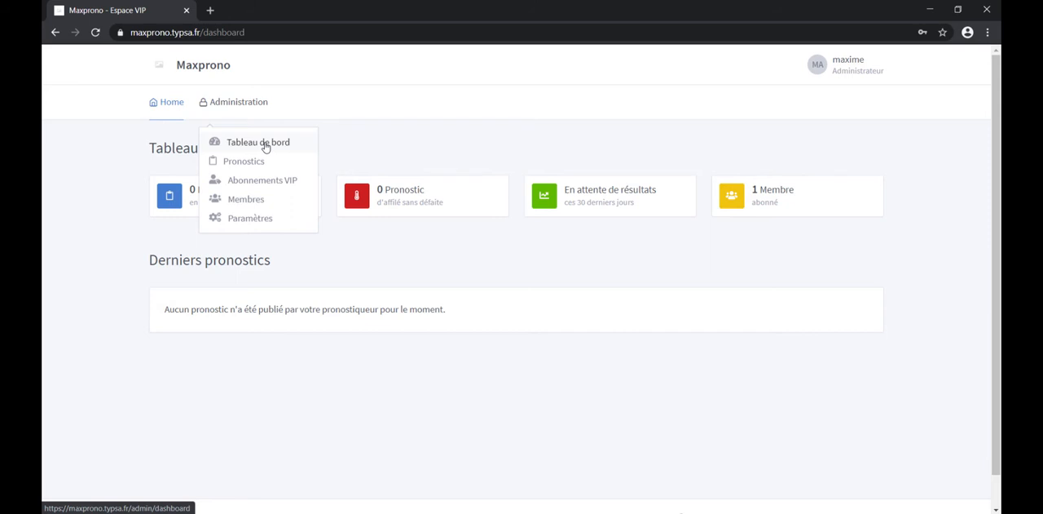
left_click(238, 218)
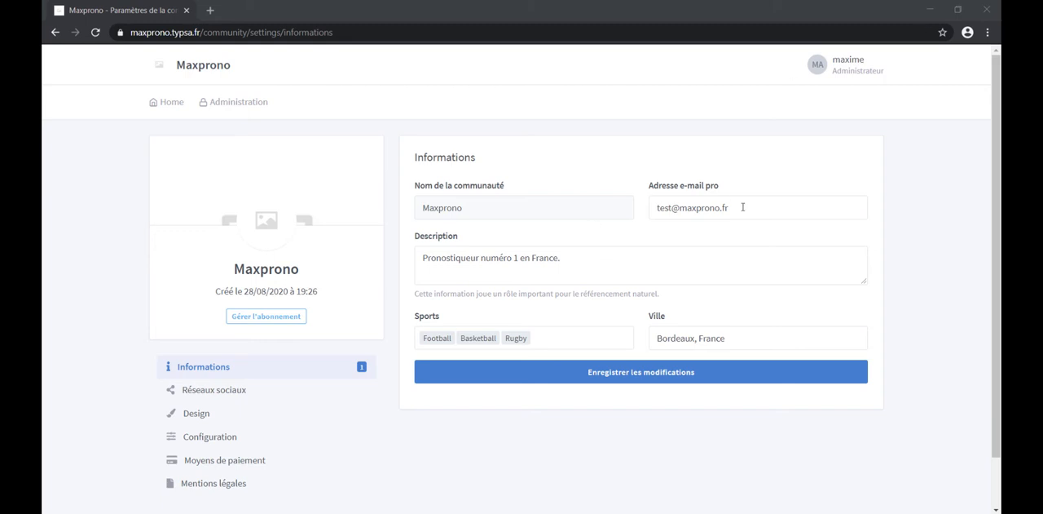
Step: Examine the community information fields: professional e-mail, description, the list of available sports, and city
left_click_drag(743, 207, 625, 210)
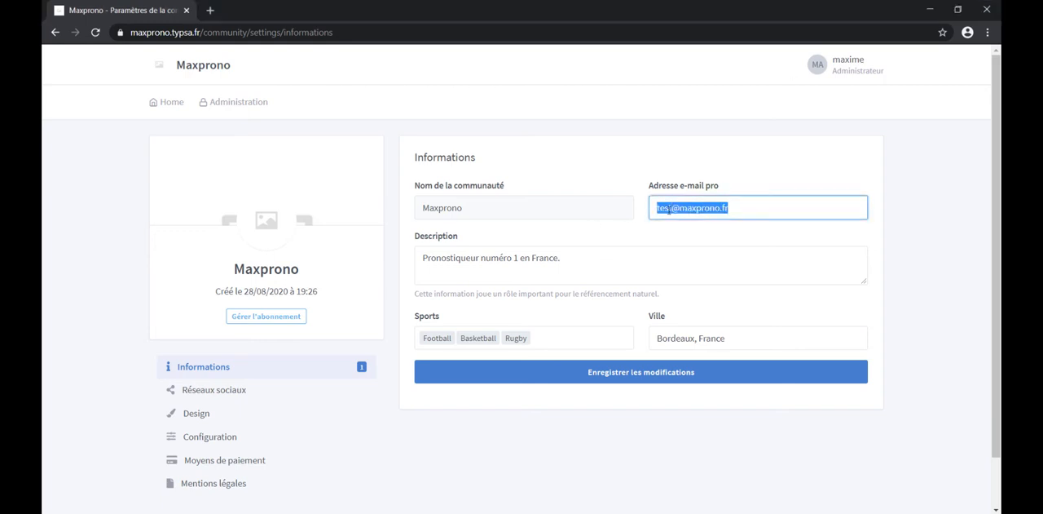
left_click_drag(594, 264, 384, 273)
left_click(561, 335)
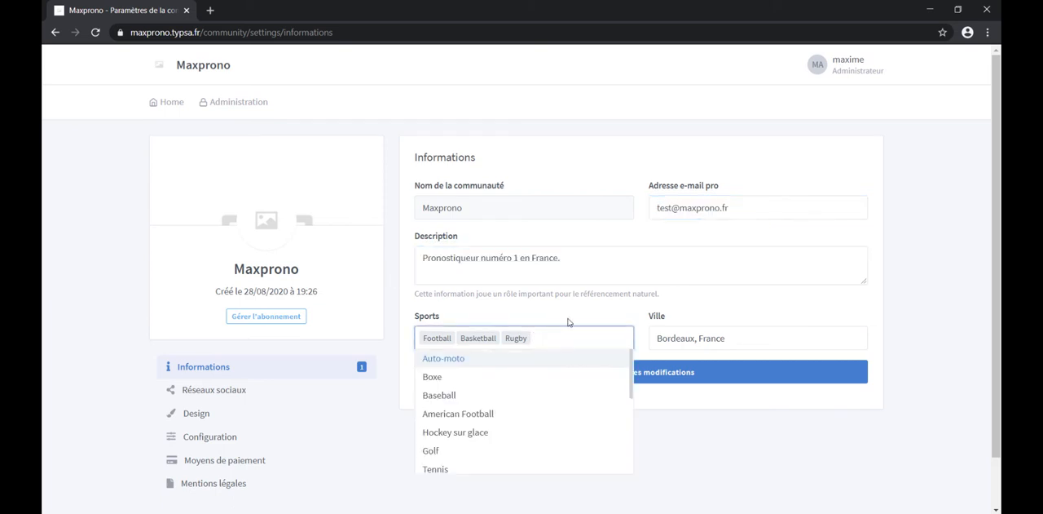
left_click(582, 308)
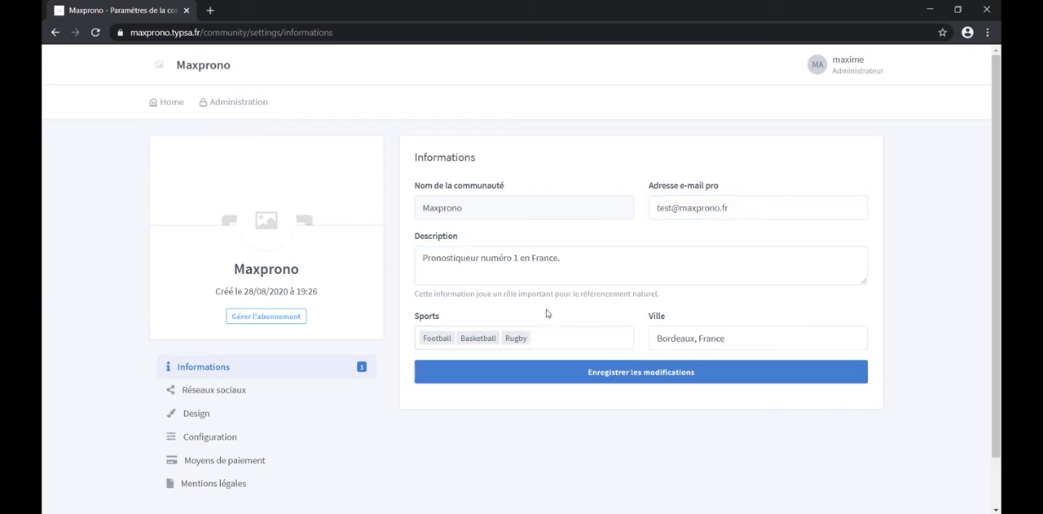
left_click(673, 338)
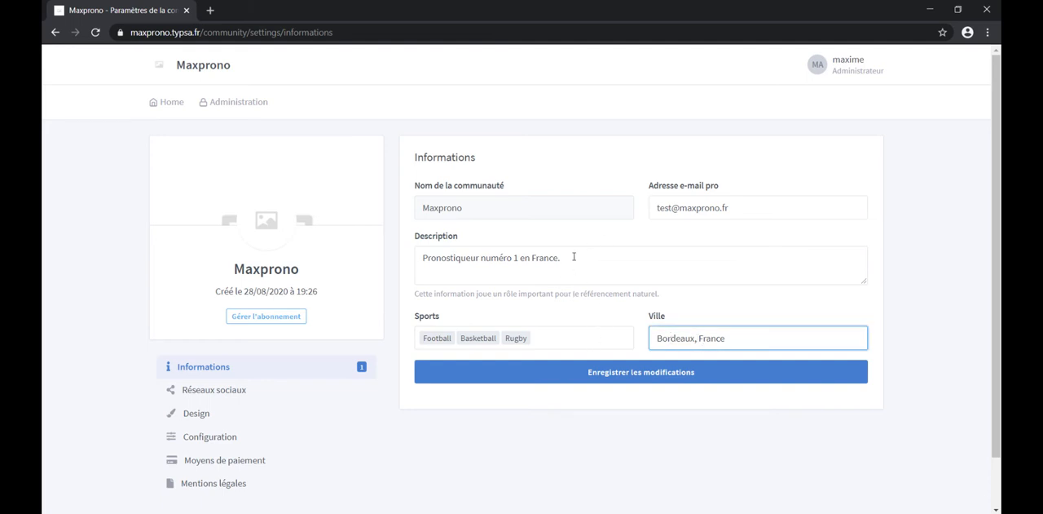
left_click_drag(576, 260, 553, 259)
left_click_drag(474, 266, 417, 267)
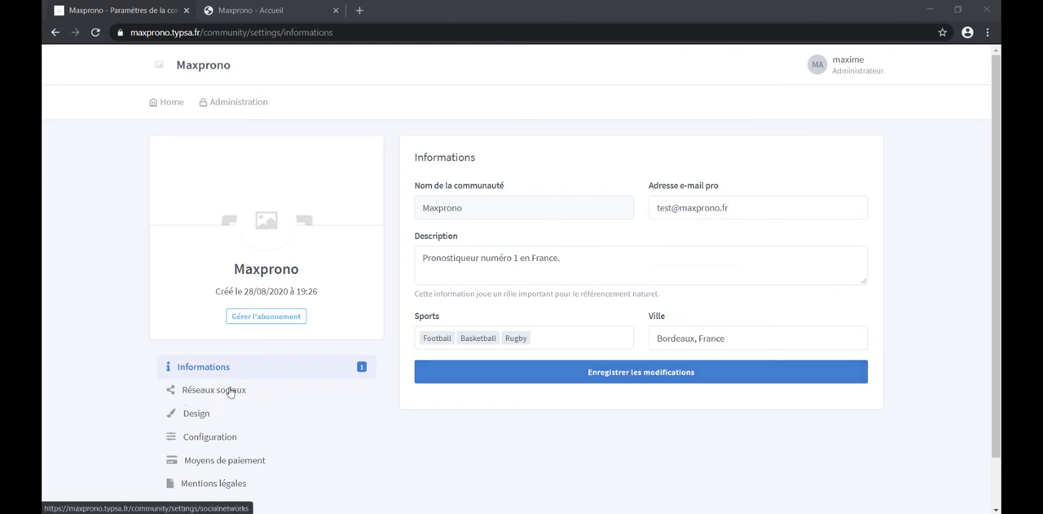
left_click(229, 391)
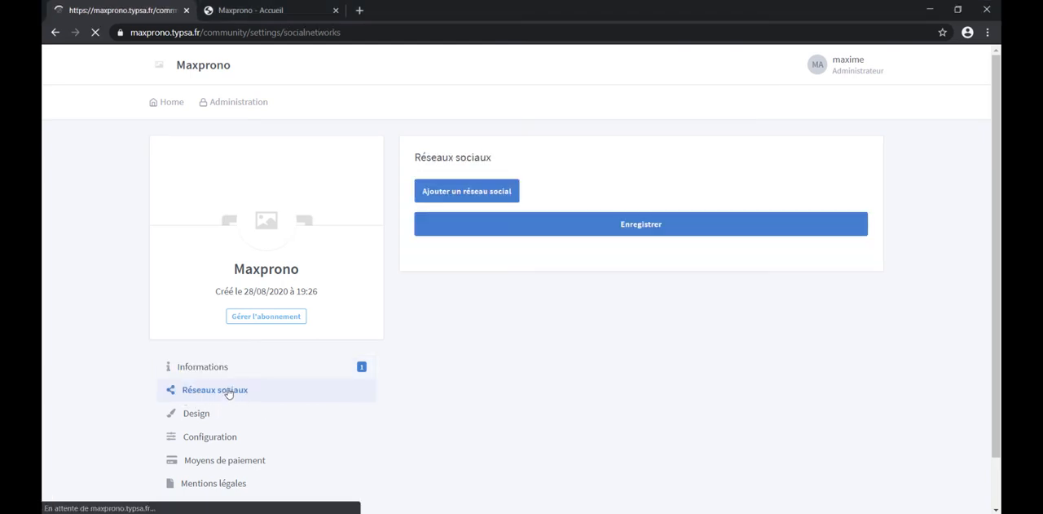
left_click(499, 194)
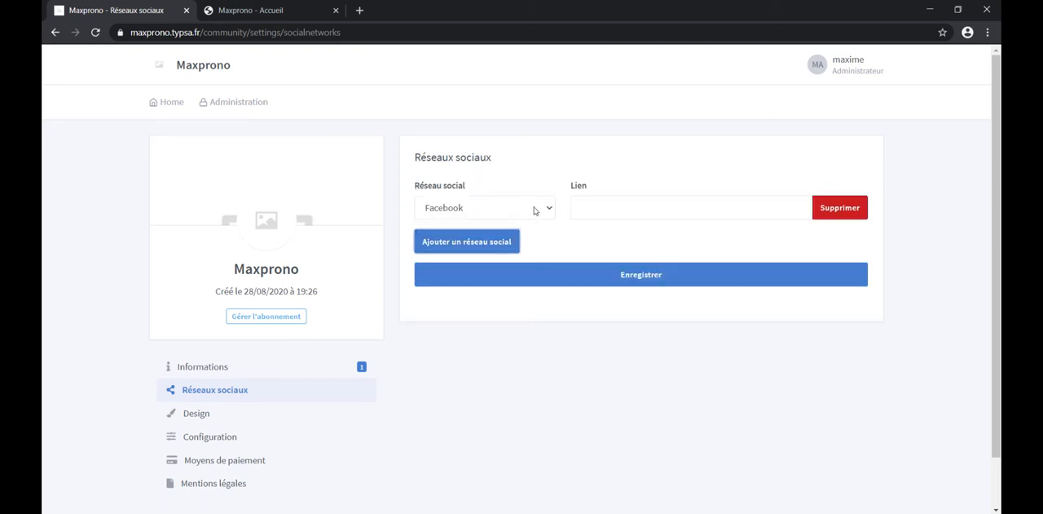
left_click(534, 210)
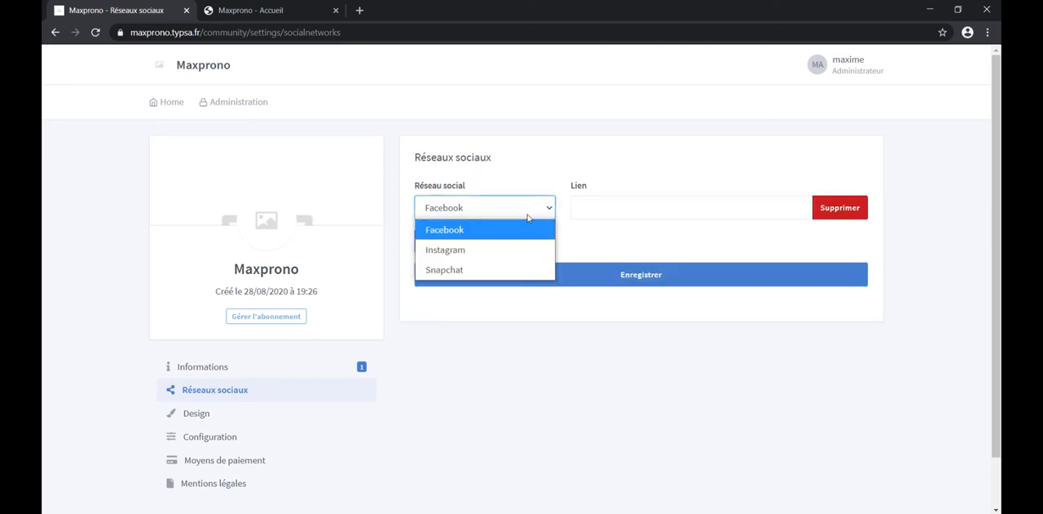
left_click(465, 252)
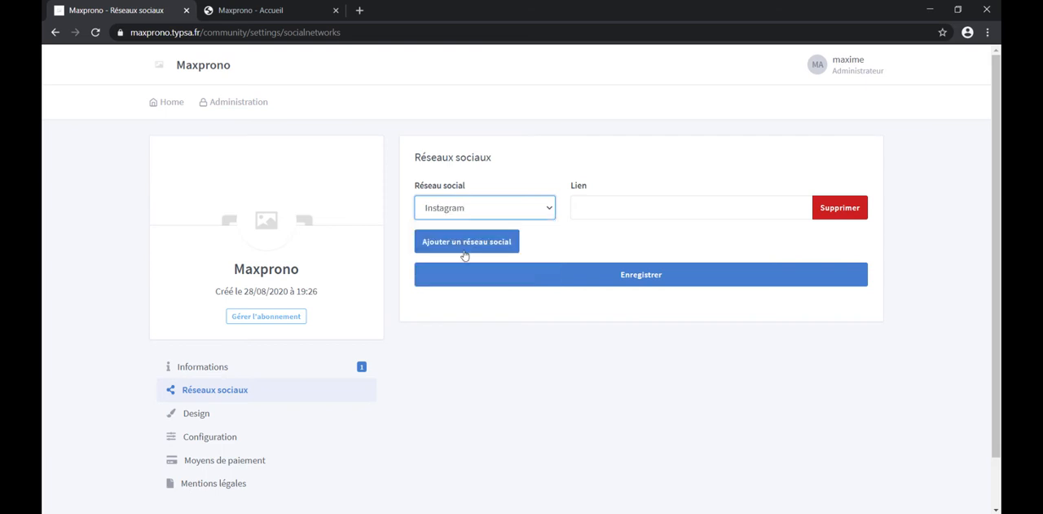
left_click(611, 208)
left_click(634, 233)
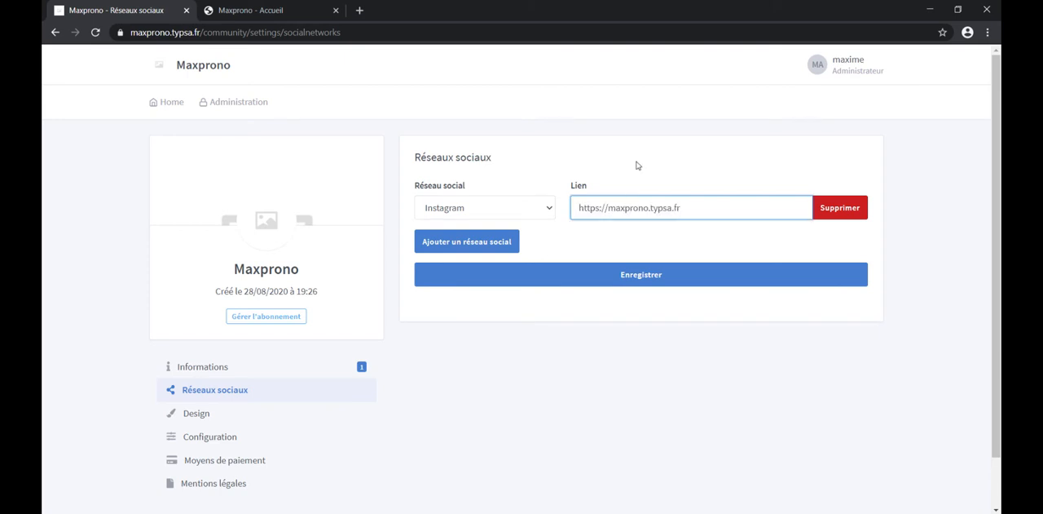
left_click_drag(698, 198, 546, 210)
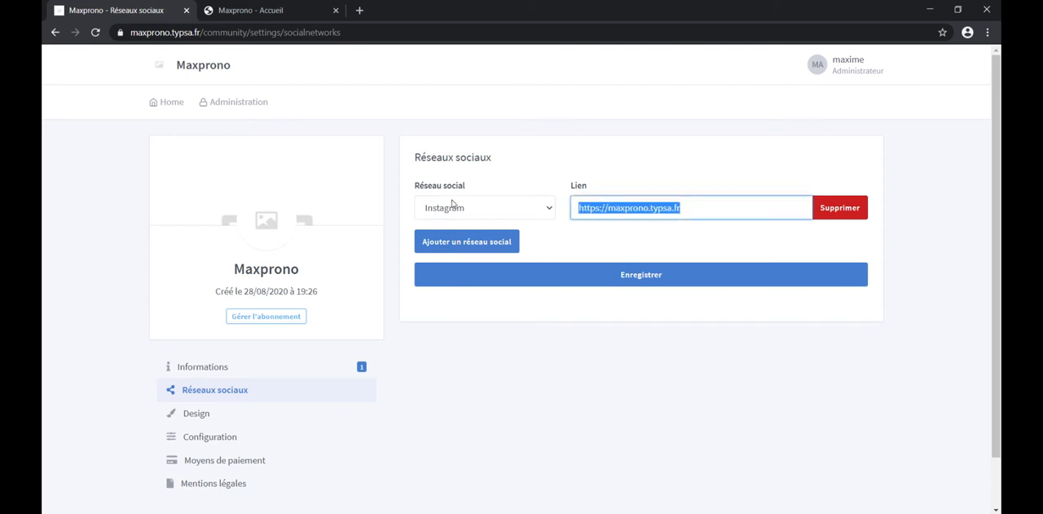
left_click(634, 277)
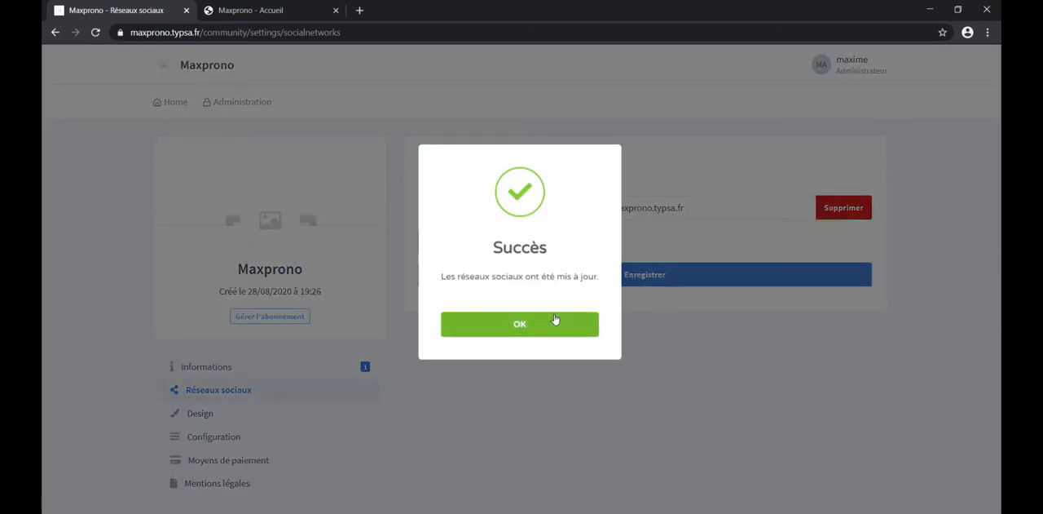
left_click(556, 321)
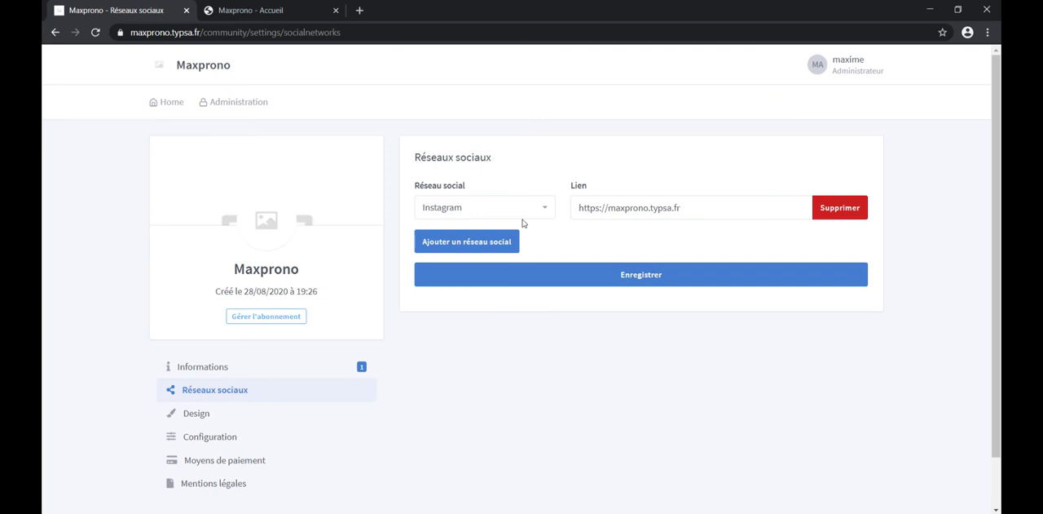
Step: Reload the public Maxprono homepage, test the social network link in its footer, and close the page it opens
left_click(243, 11)
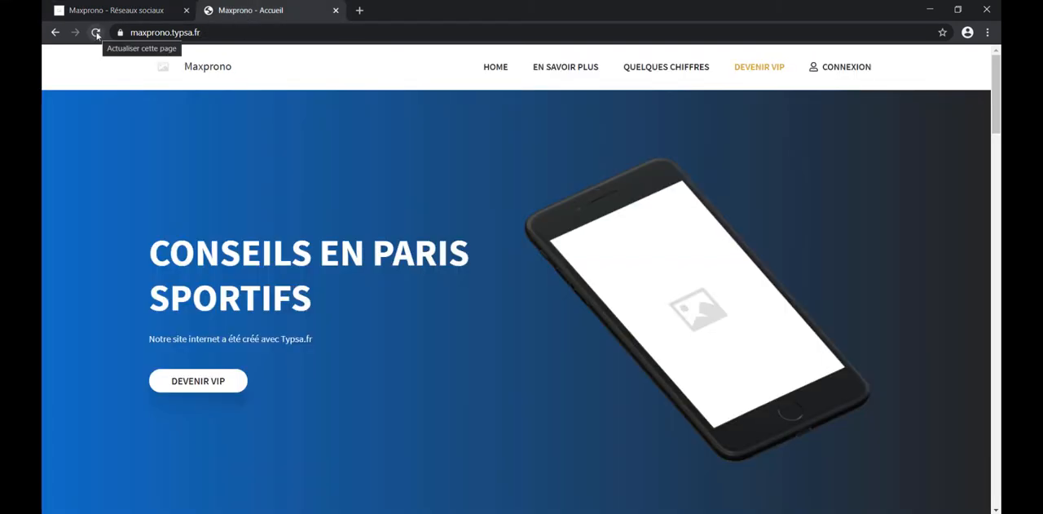
left_click(96, 33)
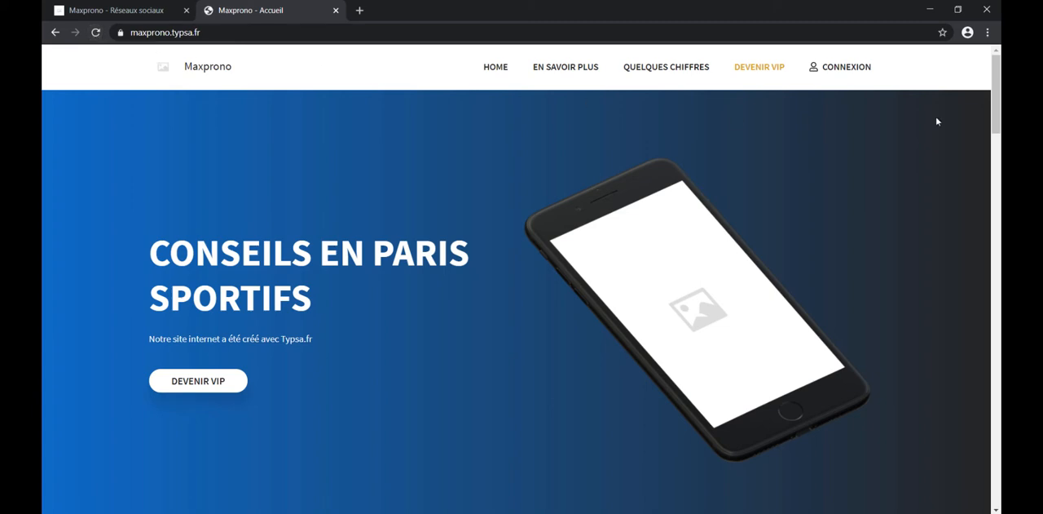
left_click_drag(995, 77, 978, 452)
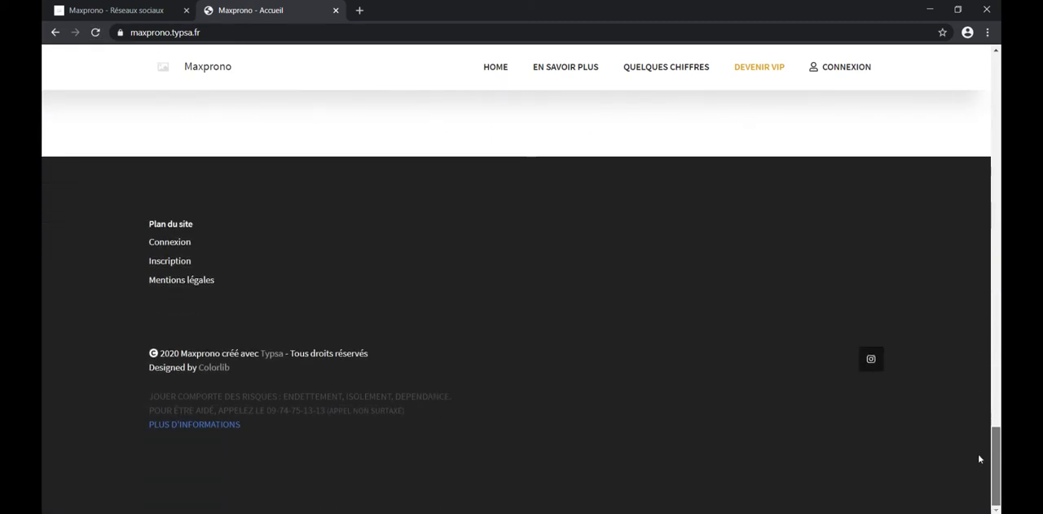
left_click(872, 362)
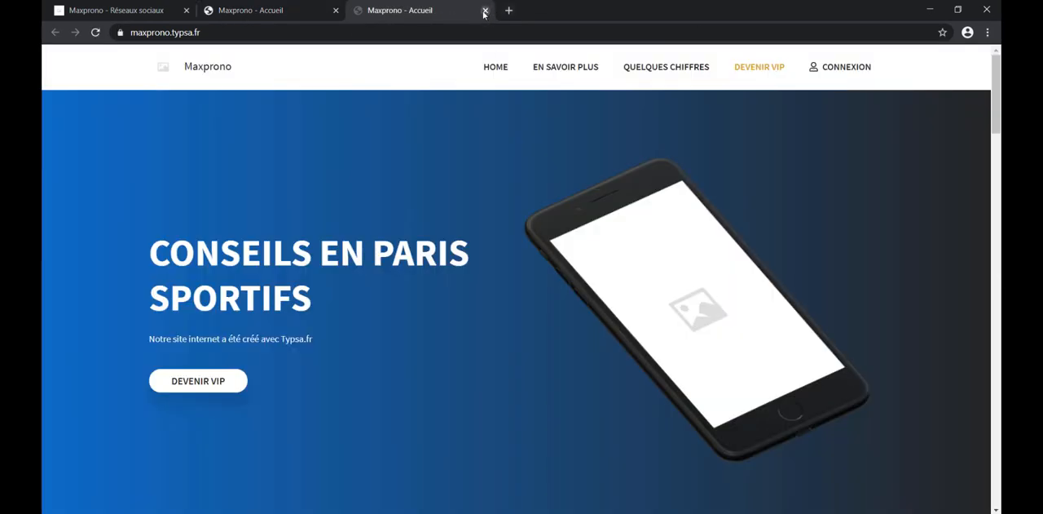
left_click(484, 10)
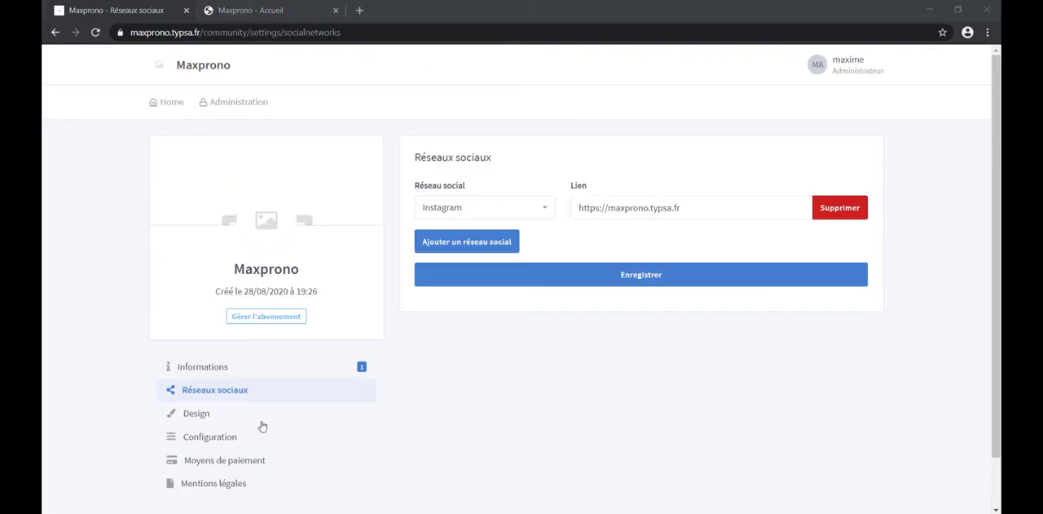
Step: Upload 1-maxprono-logo.svg as the site logo in the community's design settings and save the changes
left_click(196, 415)
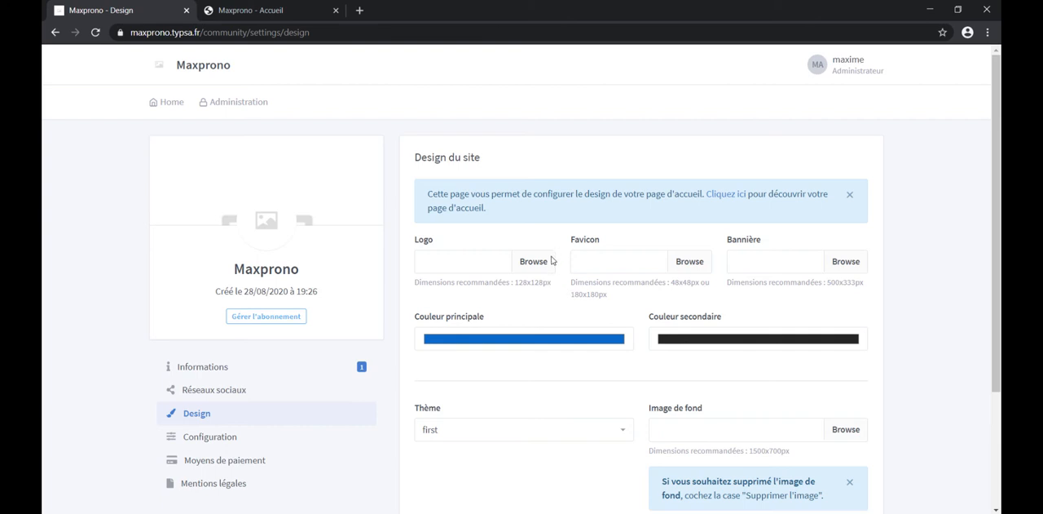
left_click(551, 261)
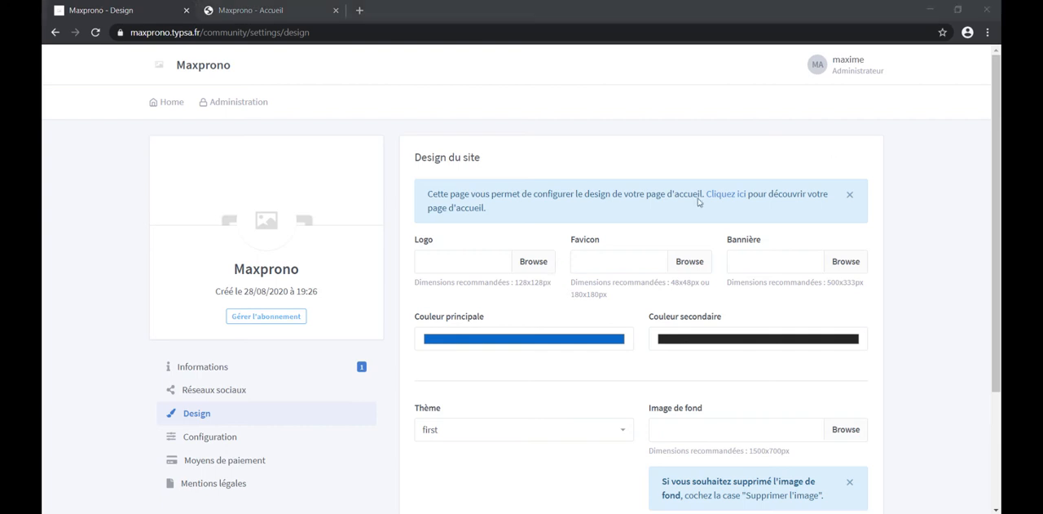
left_click(480, 270)
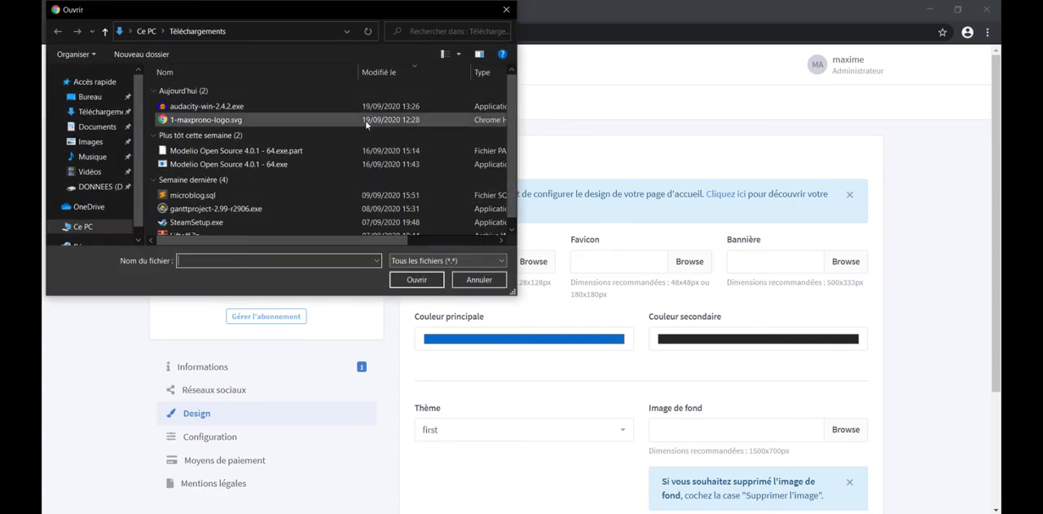
left_click(261, 119)
left_click(397, 280)
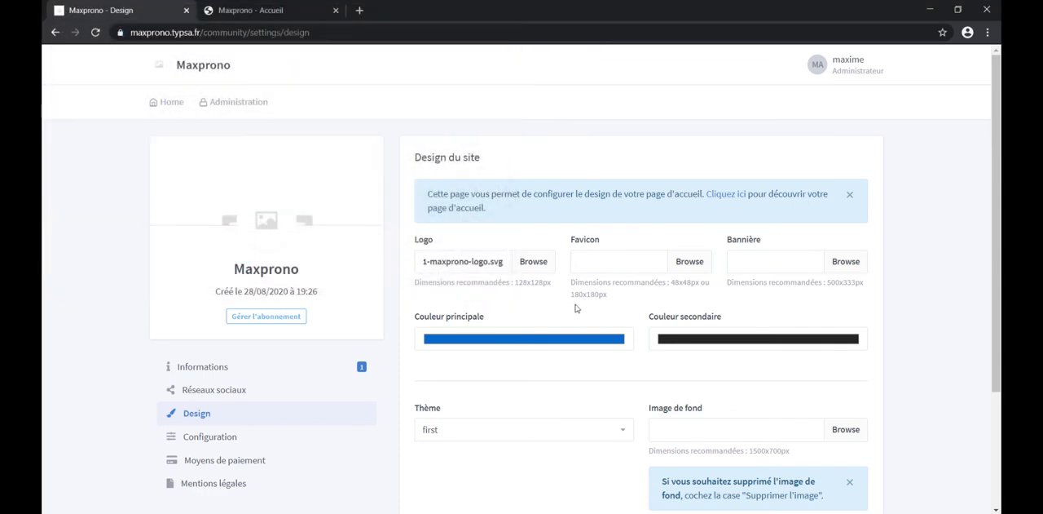
scroll(579, 310, "down", 2)
left_click(662, 439)
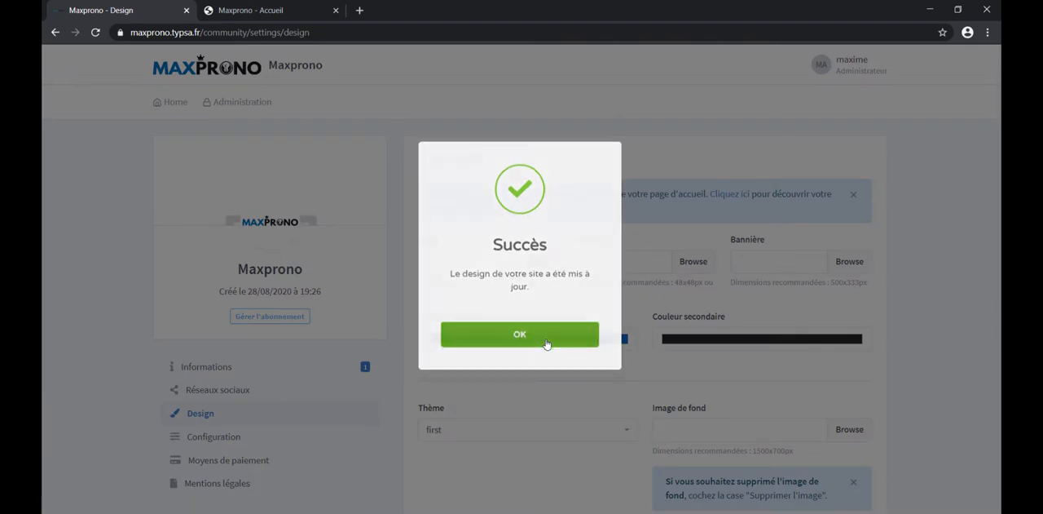
left_click(546, 341)
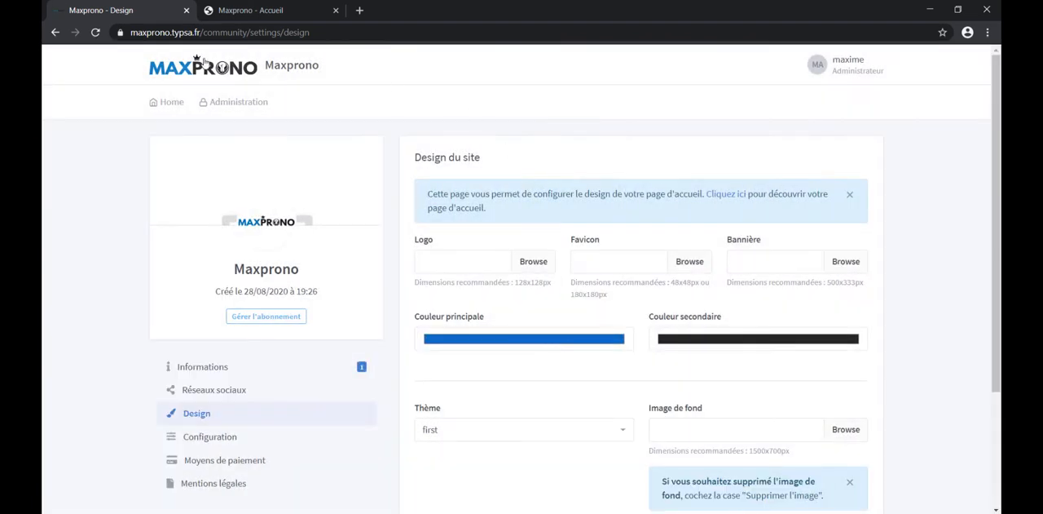
Step: Reload the public Maxprono homepage and examine the logo, the "Qui sommes-nous ?" image area, and where the design colours appear
left_click(239, 10)
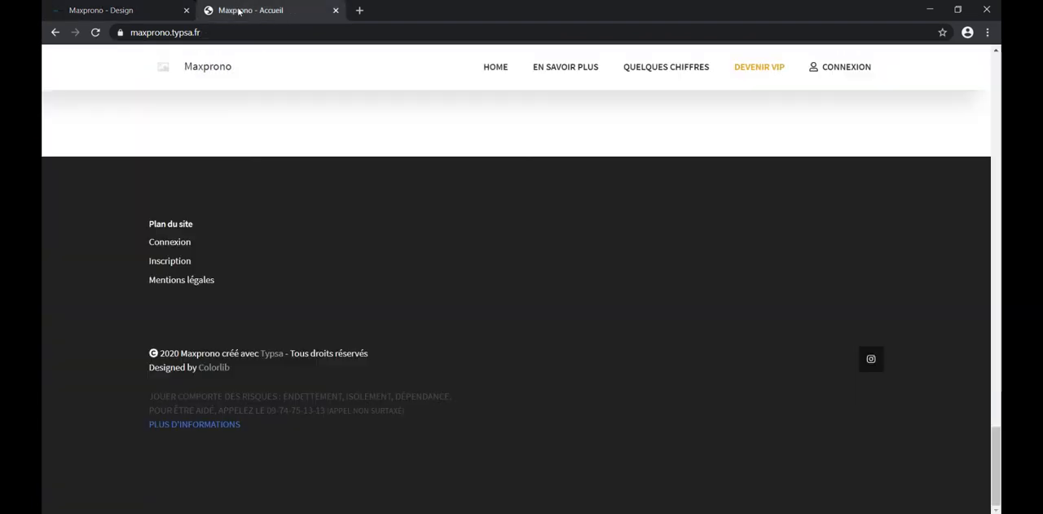
left_click(96, 33)
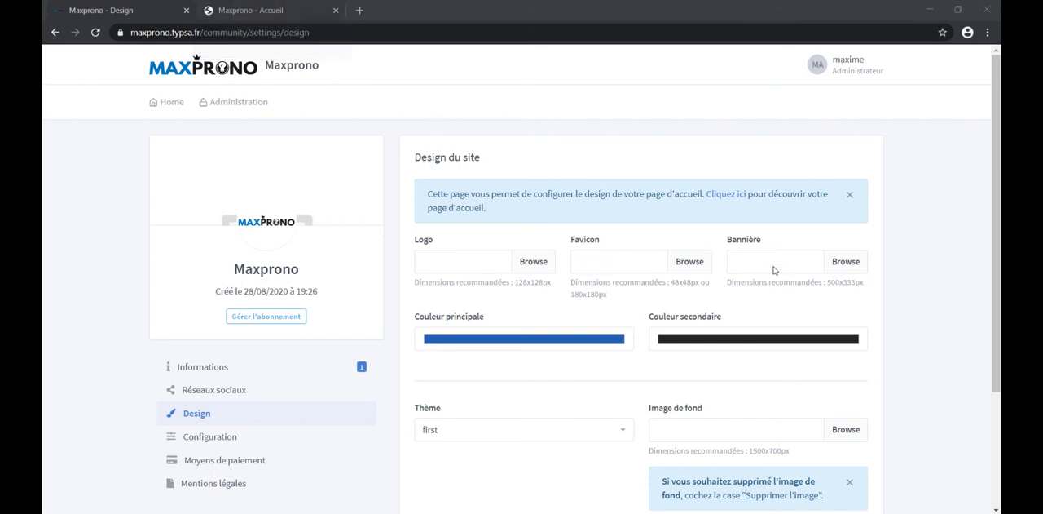
left_click(269, 10)
scroll(638, 258, "down", 4)
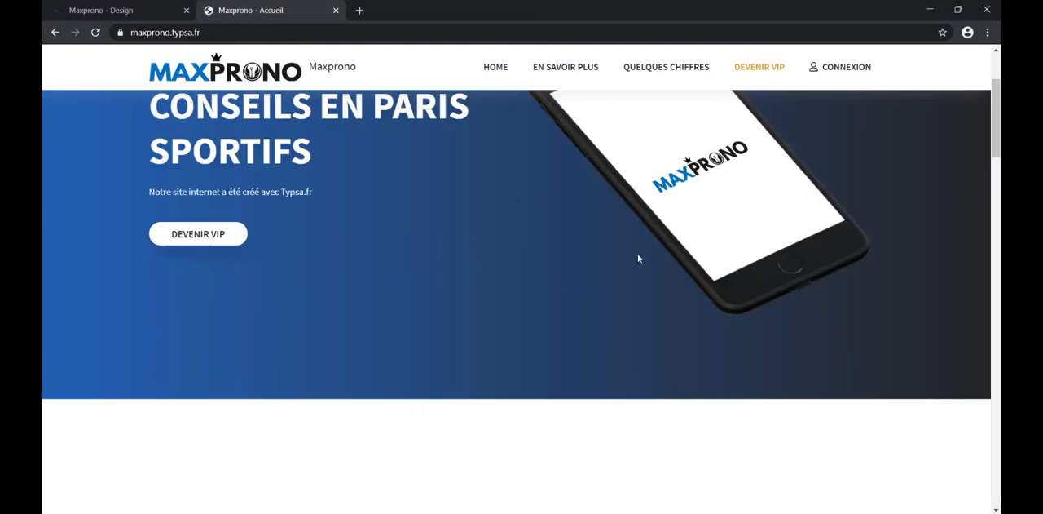
scroll(639, 258, "down", 2)
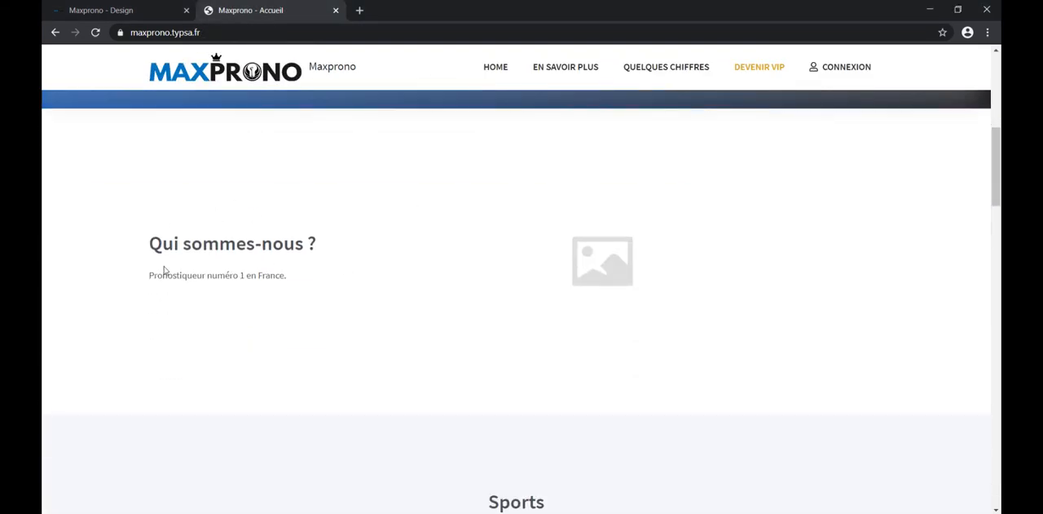
left_click(126, 11)
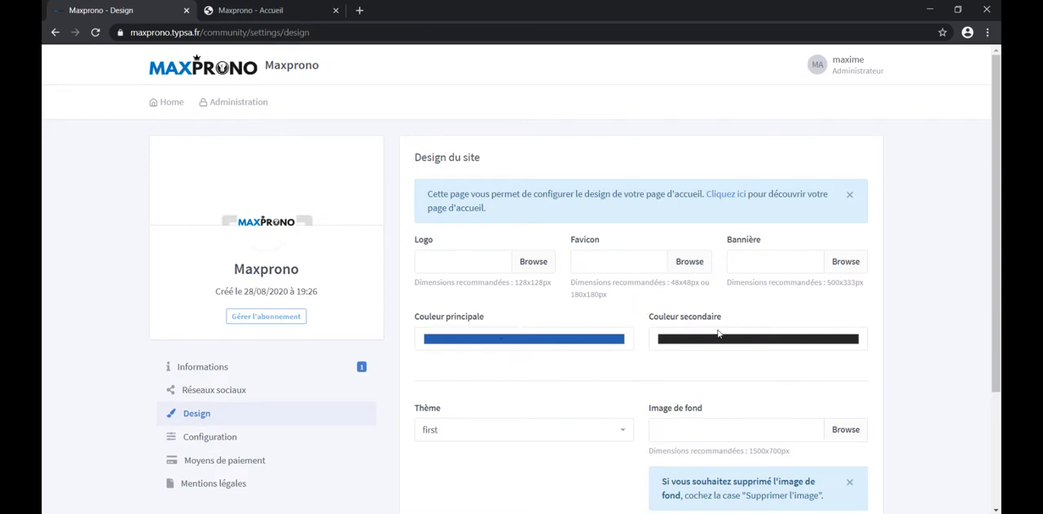
left_click(237, 7)
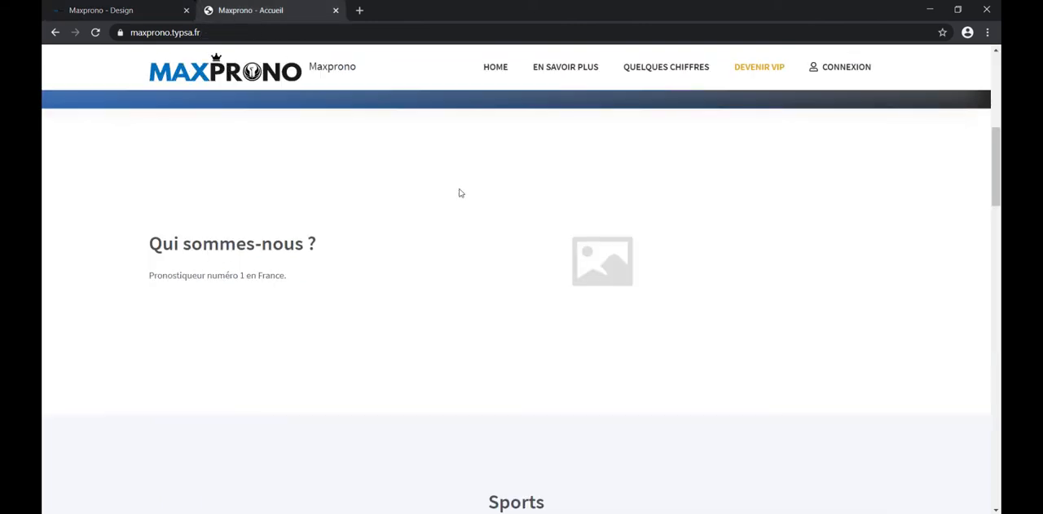
Step: Change the site's main colour to a golden yellow in the design settings and save the changes
left_click(101, 5)
left_click(566, 340)
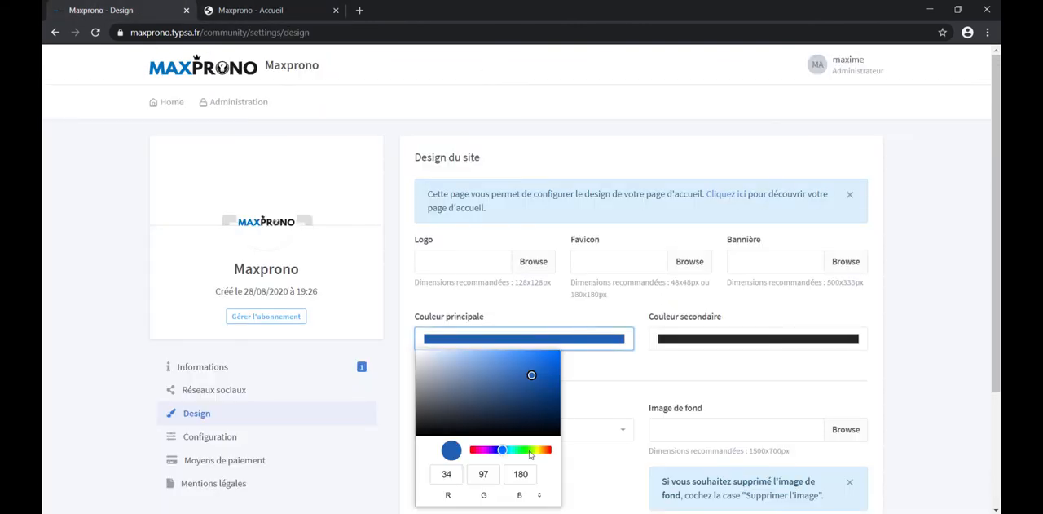
left_click_drag(530, 454, 538, 454)
left_click_drag(531, 374, 539, 371)
left_click(620, 370)
scroll(628, 383, "down", 2)
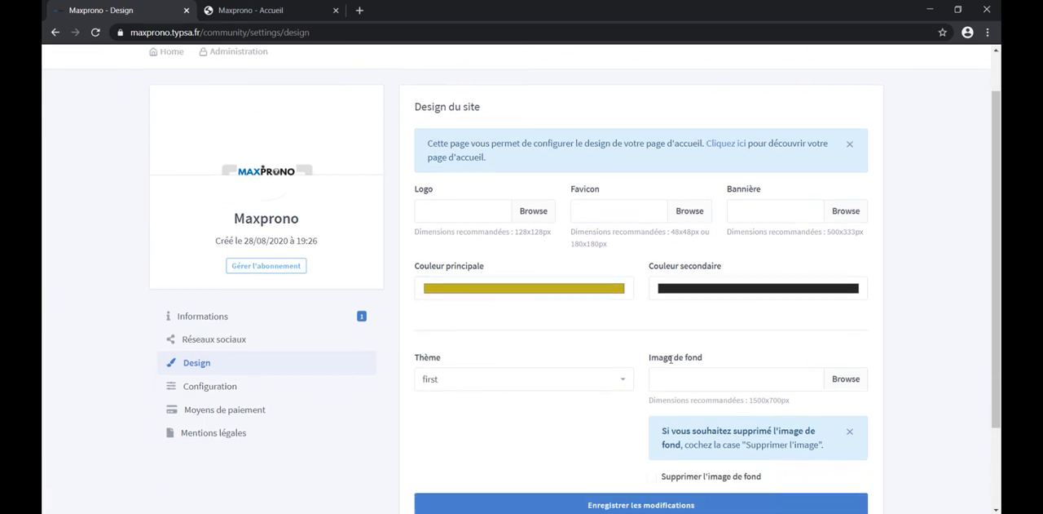
left_click(641, 399)
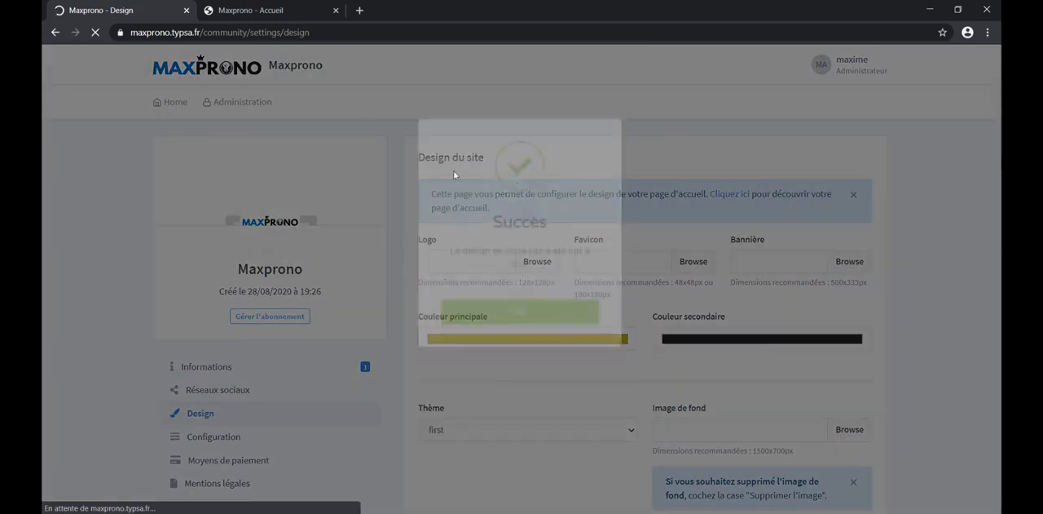
Step: Reload the public homepage to review the main colour across its sections, and return to the design settings
left_click(245, 10)
left_click(96, 32)
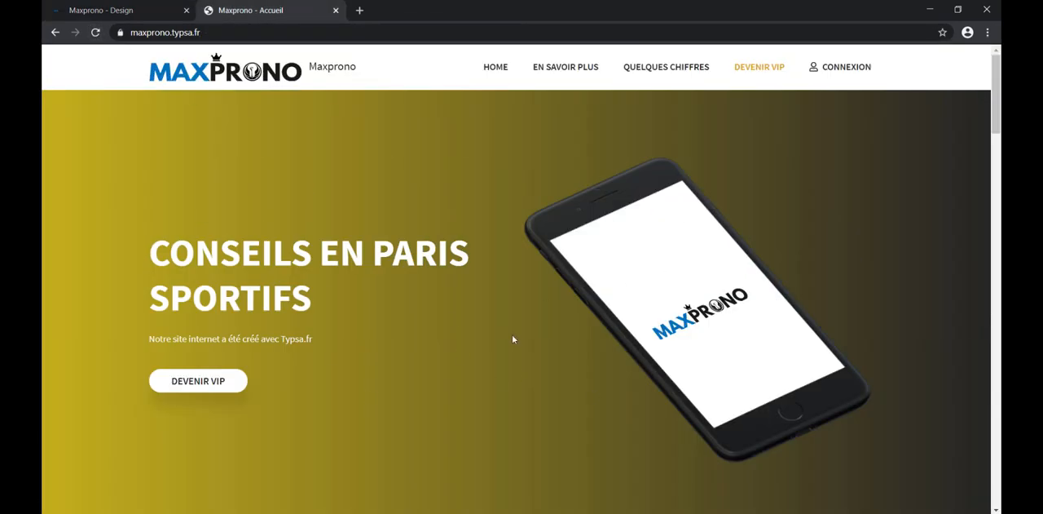
scroll(527, 348, "down", 10)
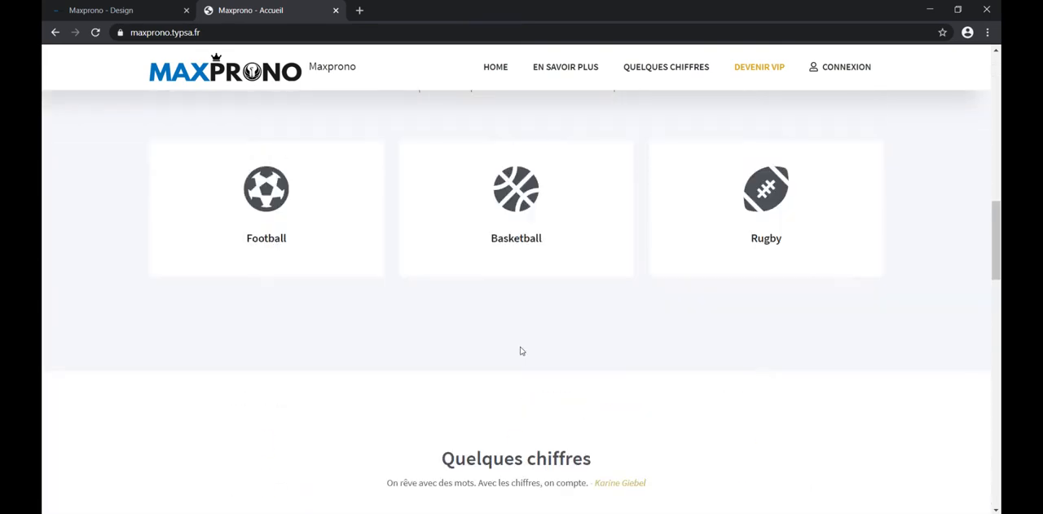
left_click(155, 21)
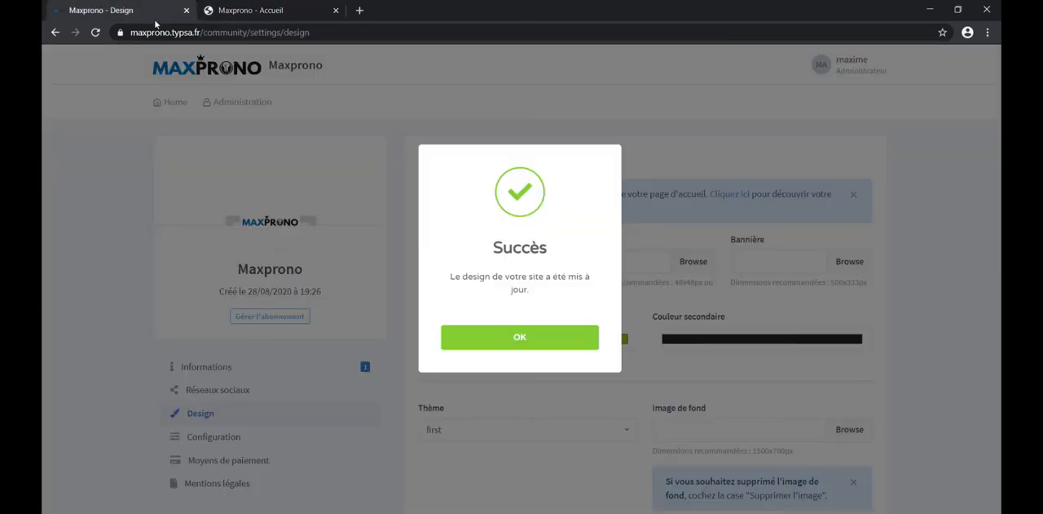
left_click(557, 343)
Step: Set the site's theme to archs and save the design changes
scroll(677, 367, "down", 2)
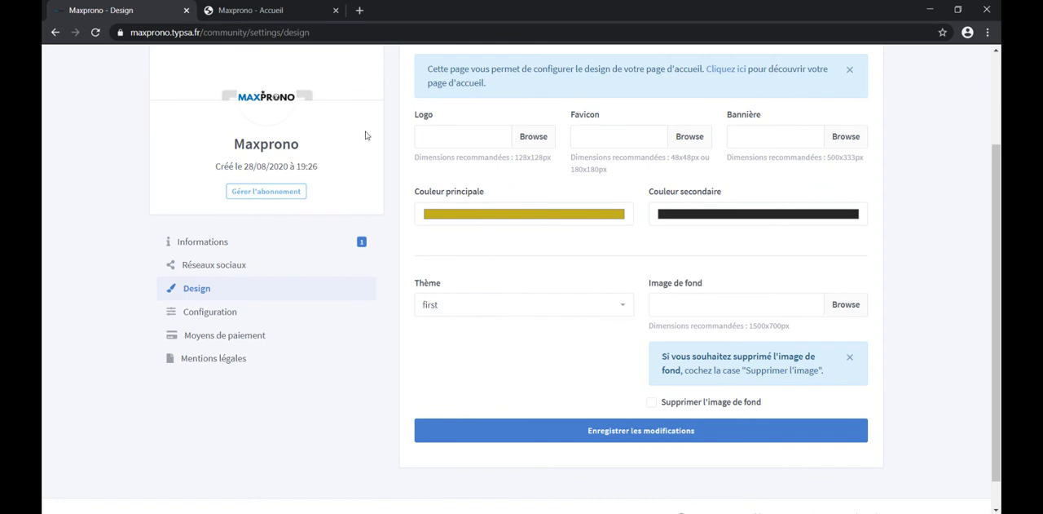
left_click(509, 306)
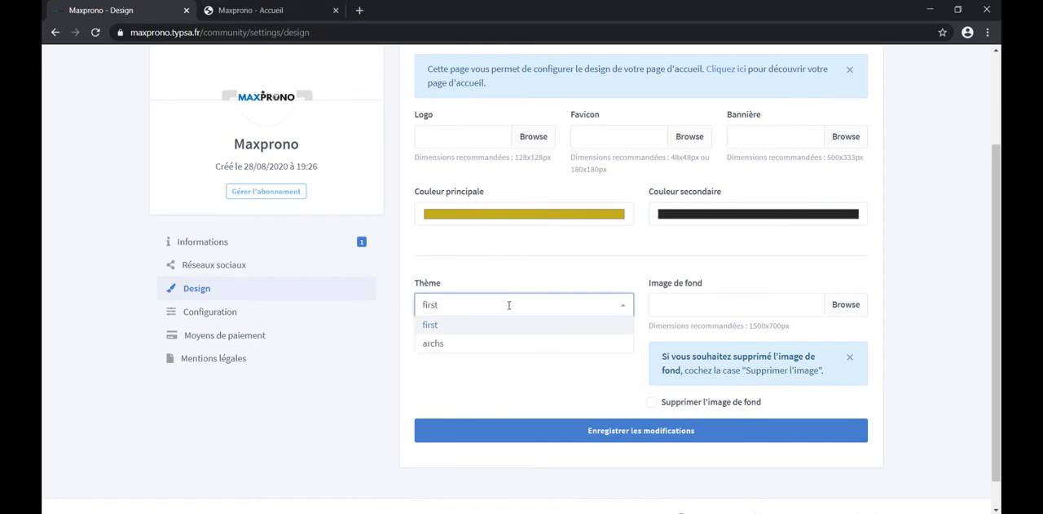
left_click(439, 348)
left_click(603, 430)
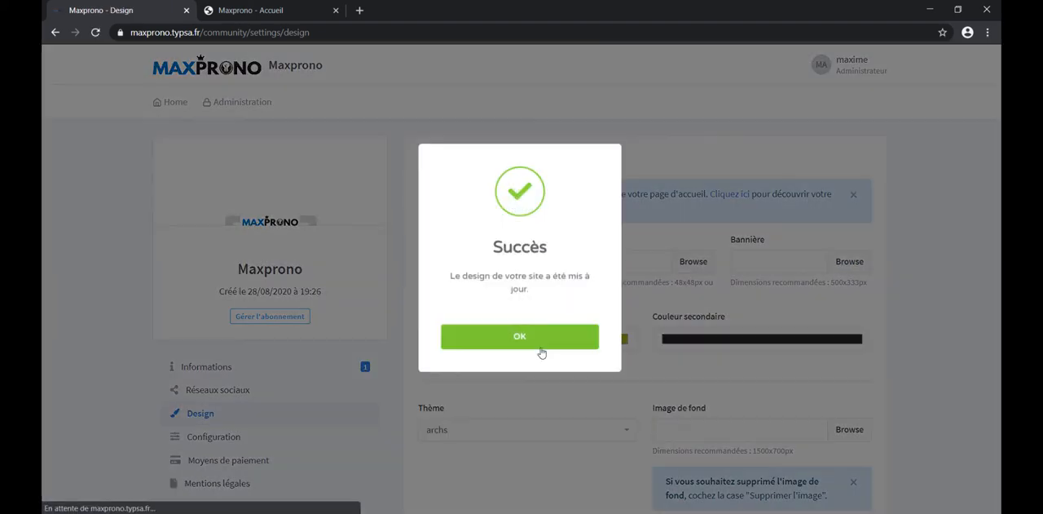
left_click(520, 336)
Step: Reload the public homepage and look through the archs theme's layout down to the footer
left_click(250, 10)
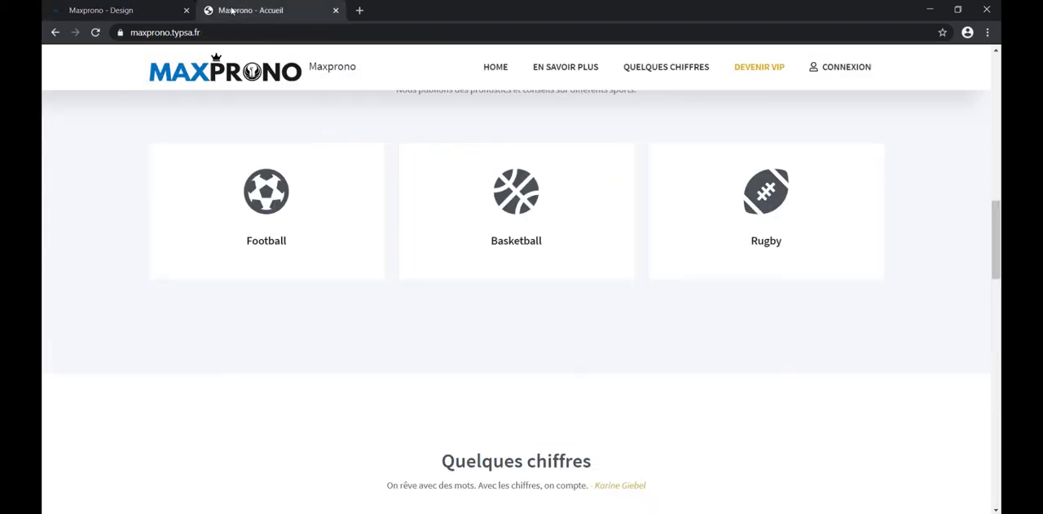
left_click(95, 33)
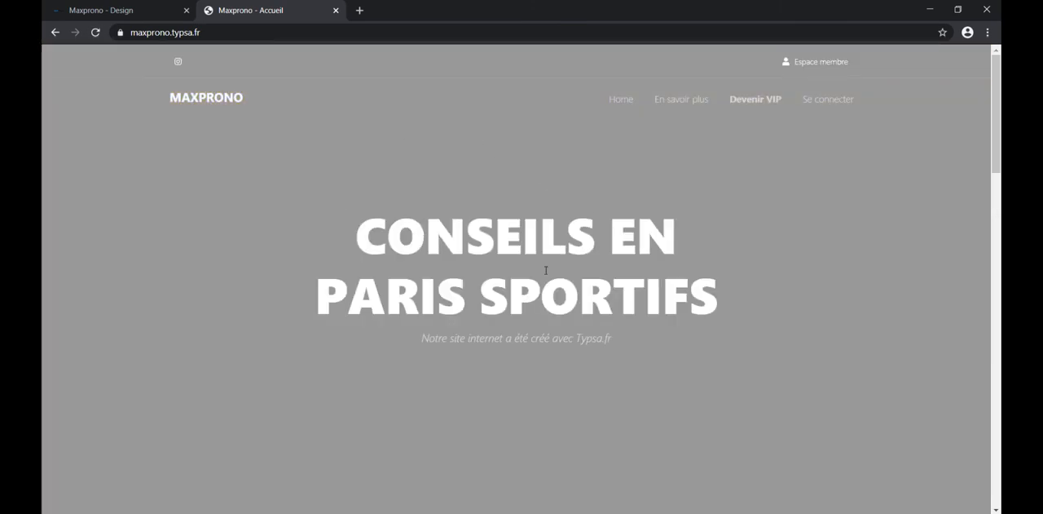
scroll(546, 270, "down", 15)
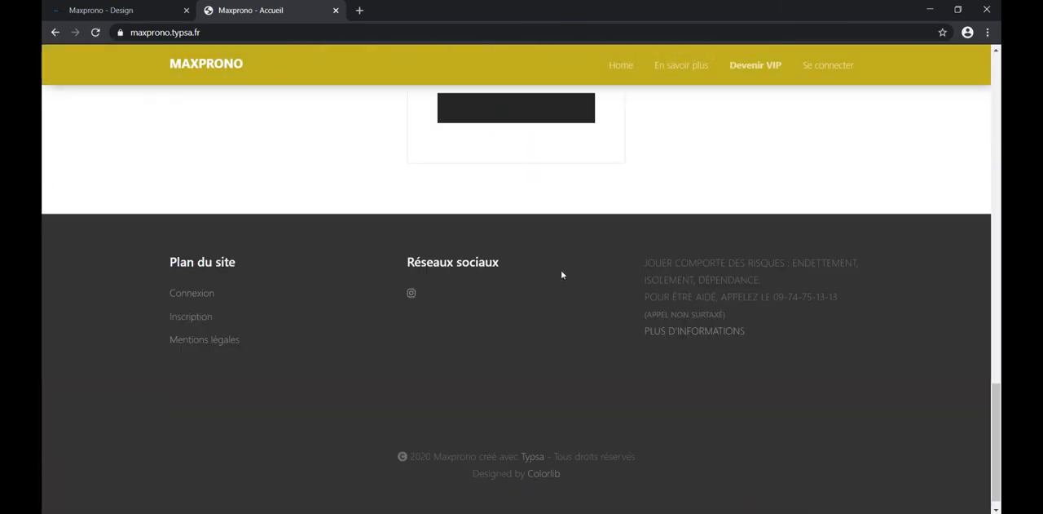
Step: Set the site's theme back to first in the design settings and save the changes
key("ctrl+Tab")
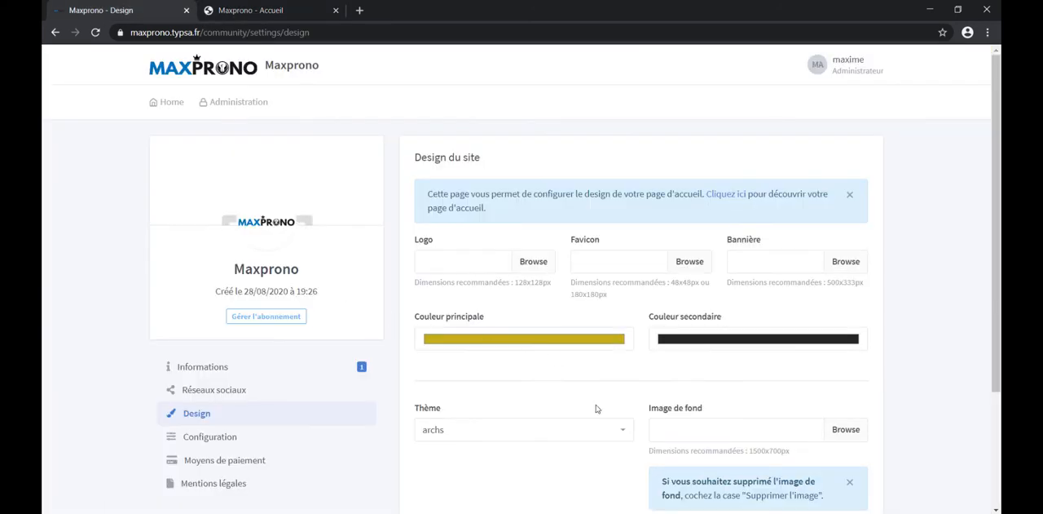
left_click(580, 430)
left_click(466, 449)
scroll(560, 372, "down", 2)
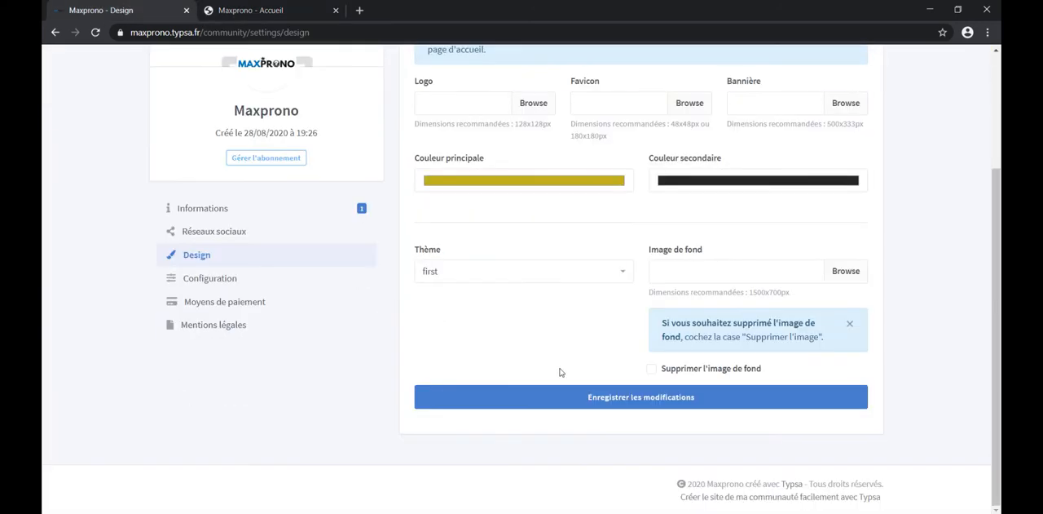
left_click(614, 396)
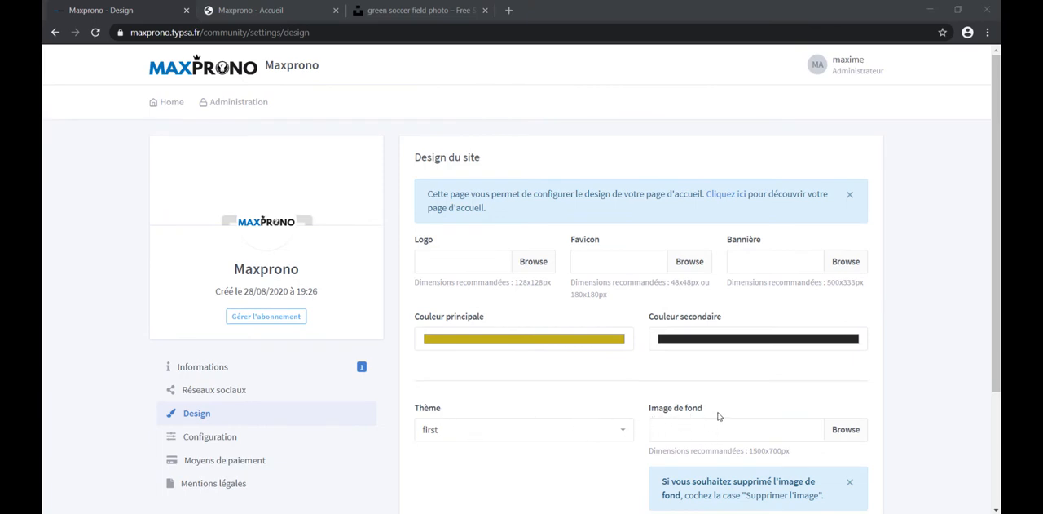
Step: Upload the most recent Unsplash JPG photo from Téléchargements as the background image, save the design, and view the public homepage
left_click(703, 432)
left_click(242, 108)
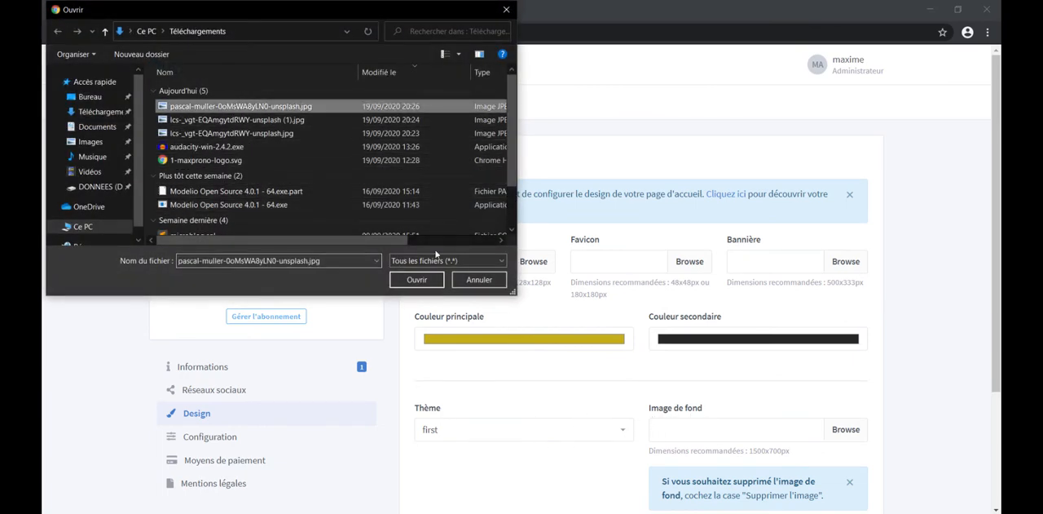
left_click(426, 278)
scroll(570, 334, "down", 2)
left_click(582, 396)
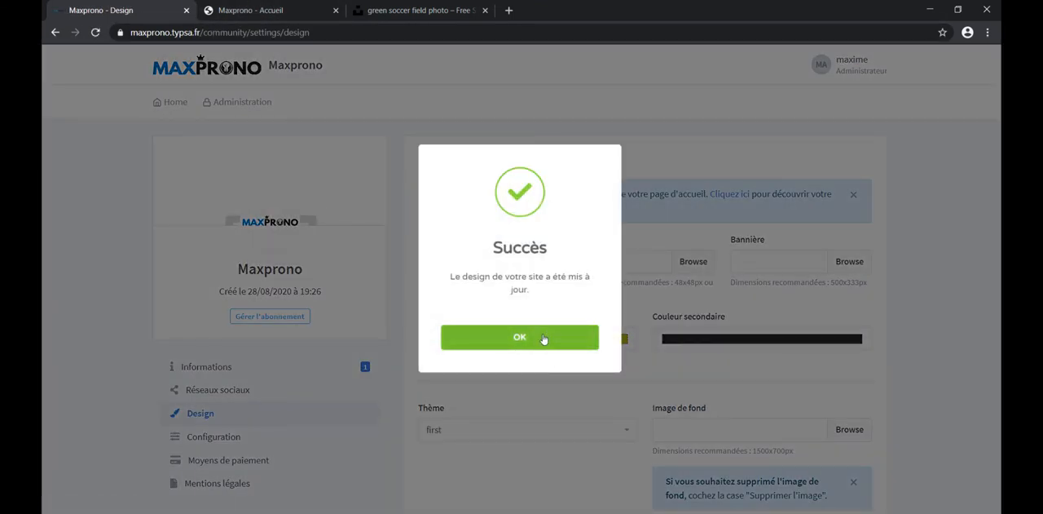
left_click(542, 339)
left_click(253, 10)
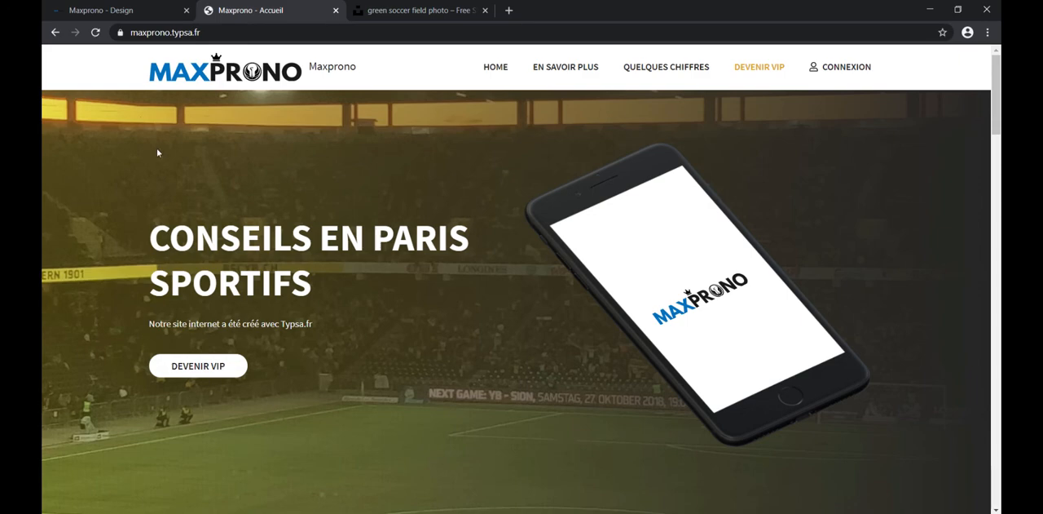
Step: Switch the site's theme from first to archs, keeping the uploaded background image, and save the design
left_click(98, 11)
left_click(517, 432)
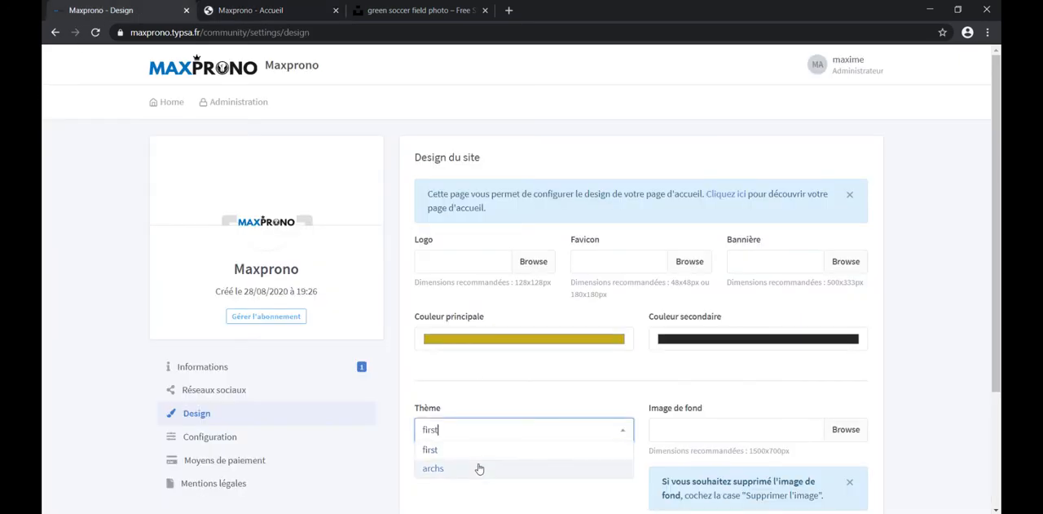
left_click(477, 465)
scroll(551, 429, "down", 2)
left_click(644, 397)
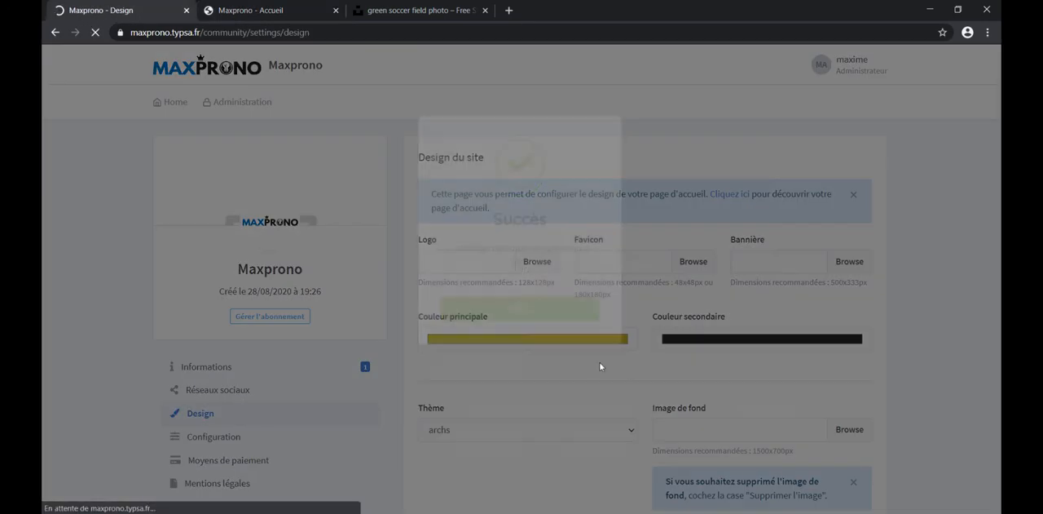
left_click(522, 337)
Step: Reload the public homepage to view the background image in the archs theme, and open the community's Configuration settings
left_click(249, 11)
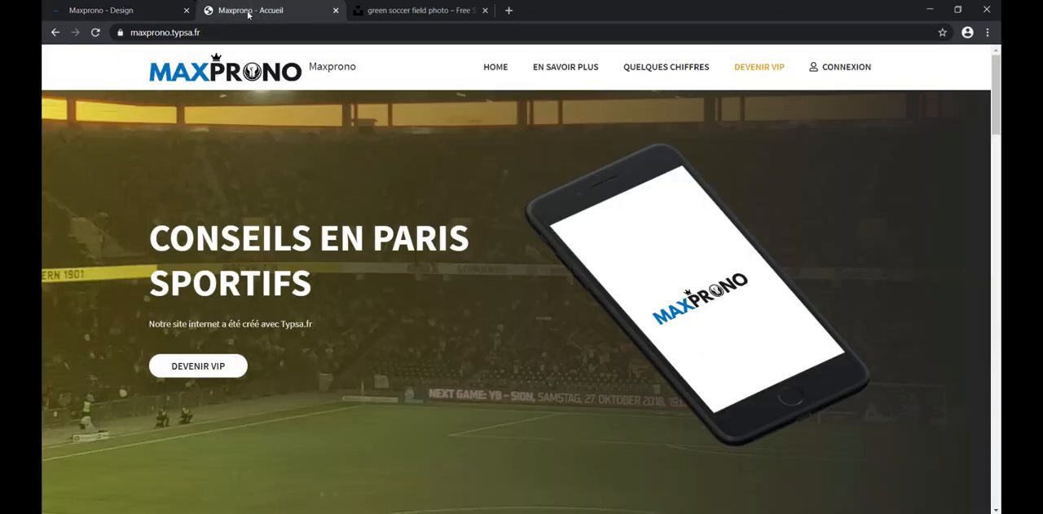
left_click(96, 32)
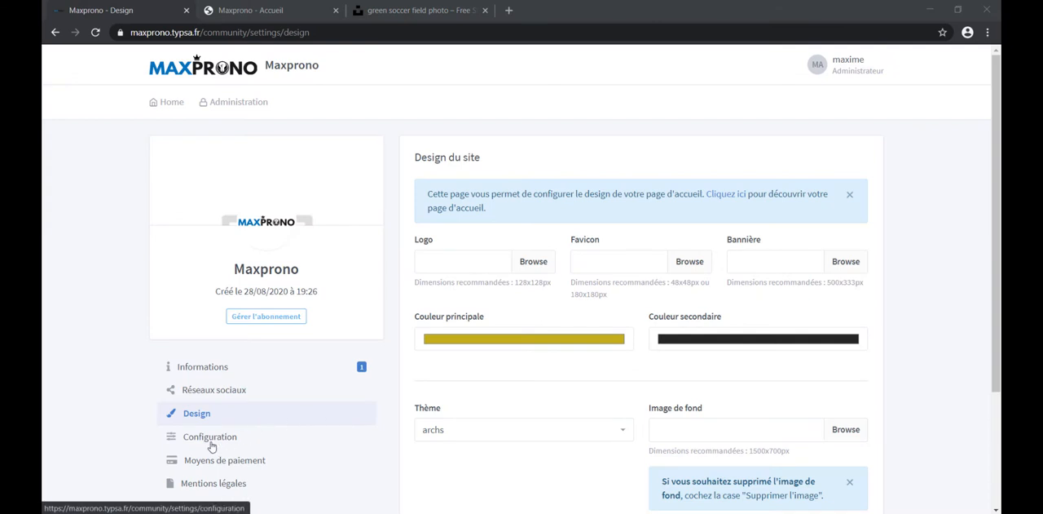
left_click(212, 445)
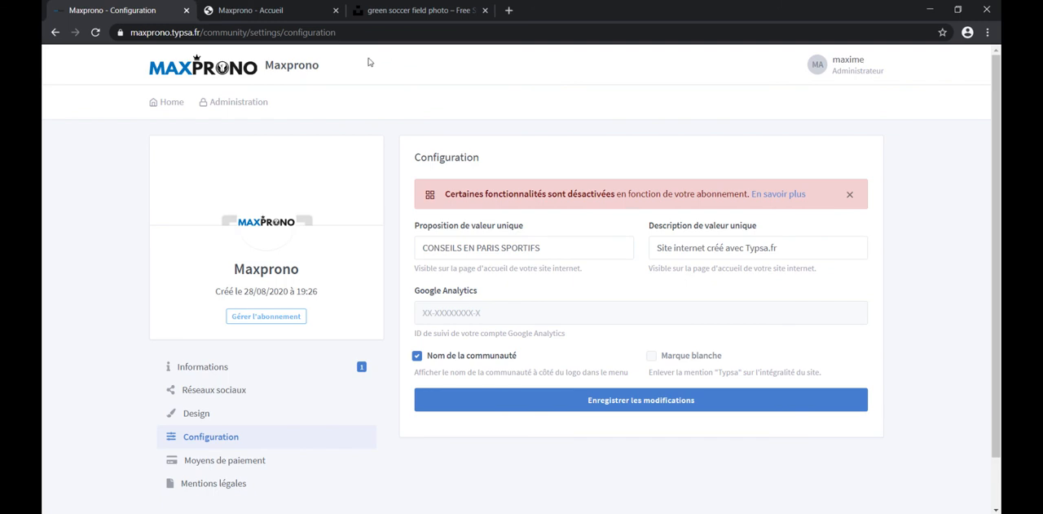
Step: Copy the tagline "Numéro 1 en pronostics en France" from the public homepage into the Description de valeur unique and save the configuration
left_click(268, 14)
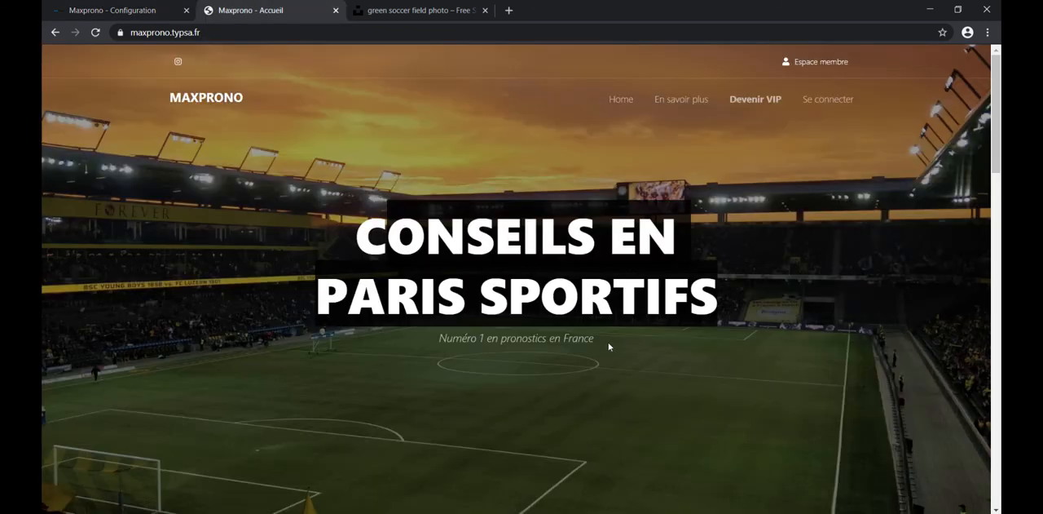
left_click_drag(609, 346, 423, 345)
key("ctrl+c")
left_click(117, 13)
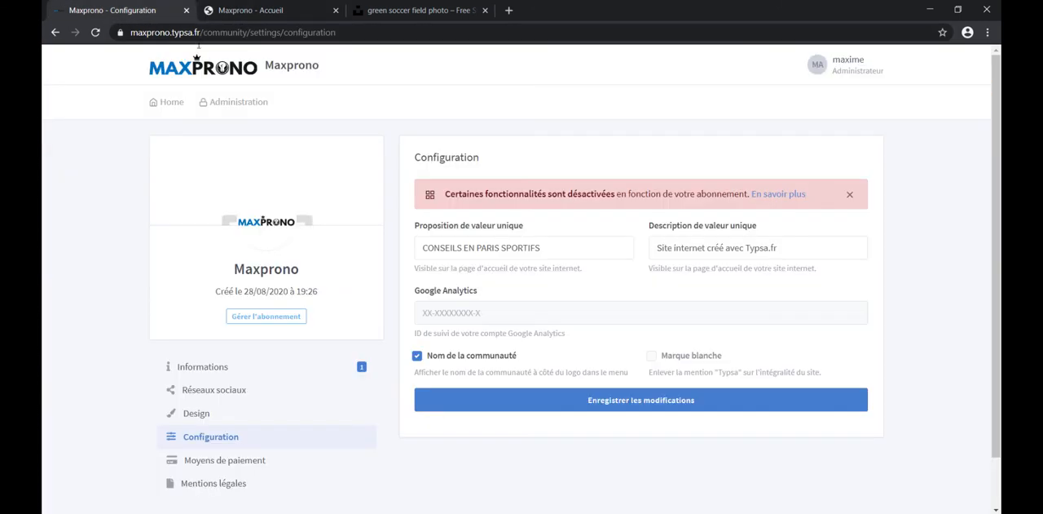
left_click(789, 250)
left_click_drag(789, 249, 613, 242)
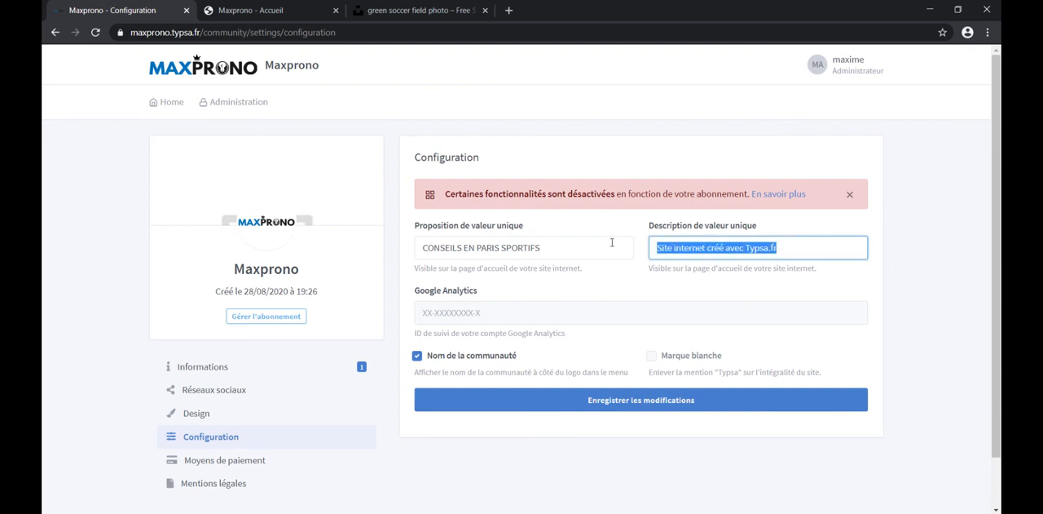
key("ctrl+v")
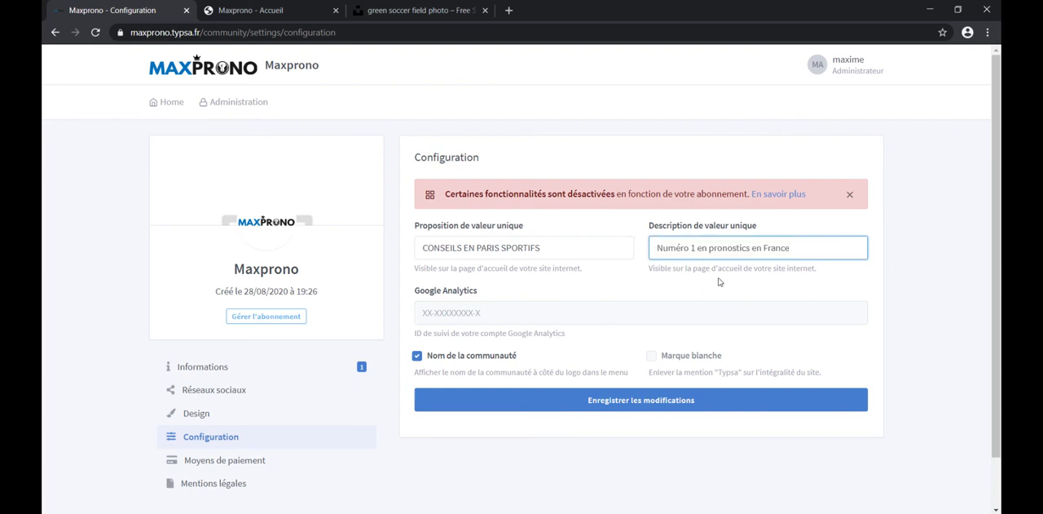
left_click(662, 400)
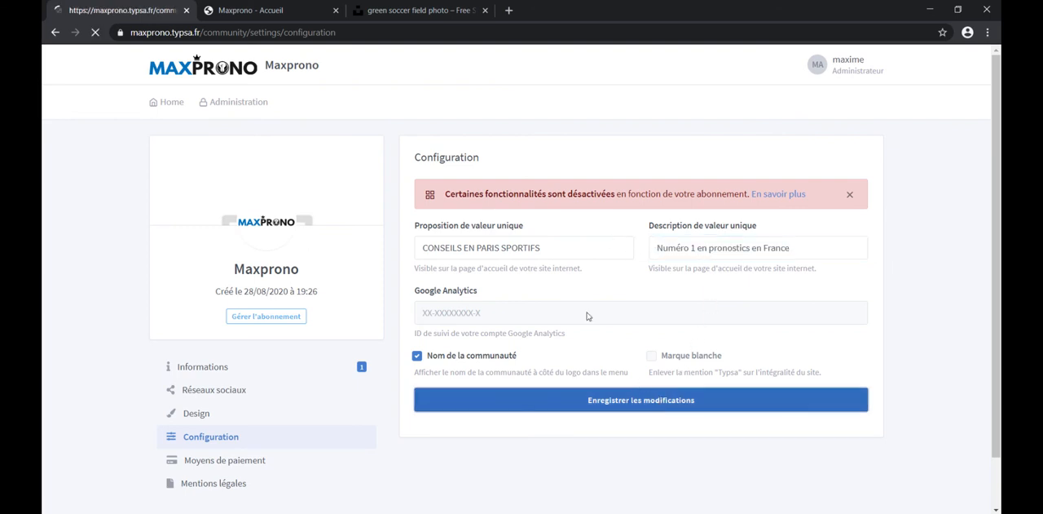
Step: Reload the public homepage to check the saved description, and look at the Google Analytics setting in the configuration
left_click(467, 329)
left_click(260, 12)
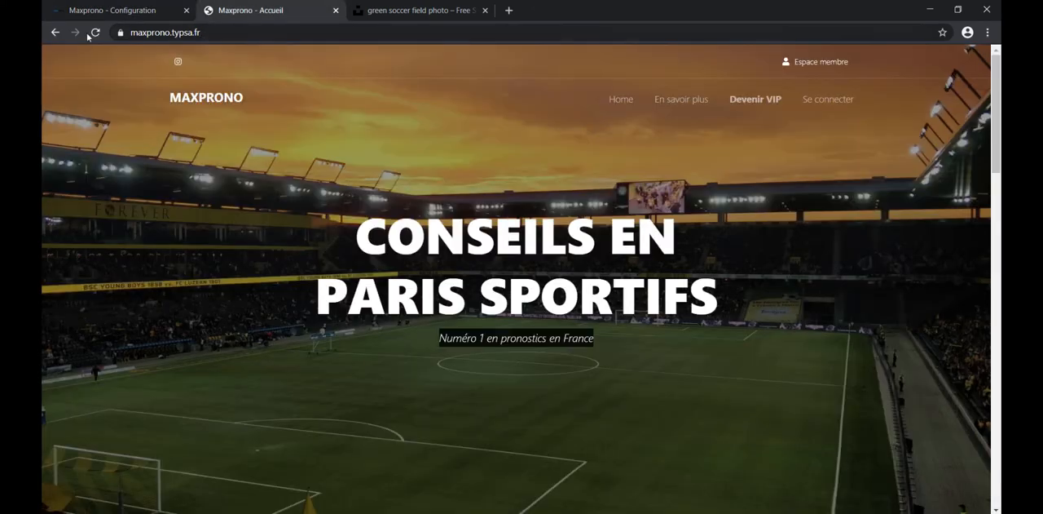
left_click(95, 36)
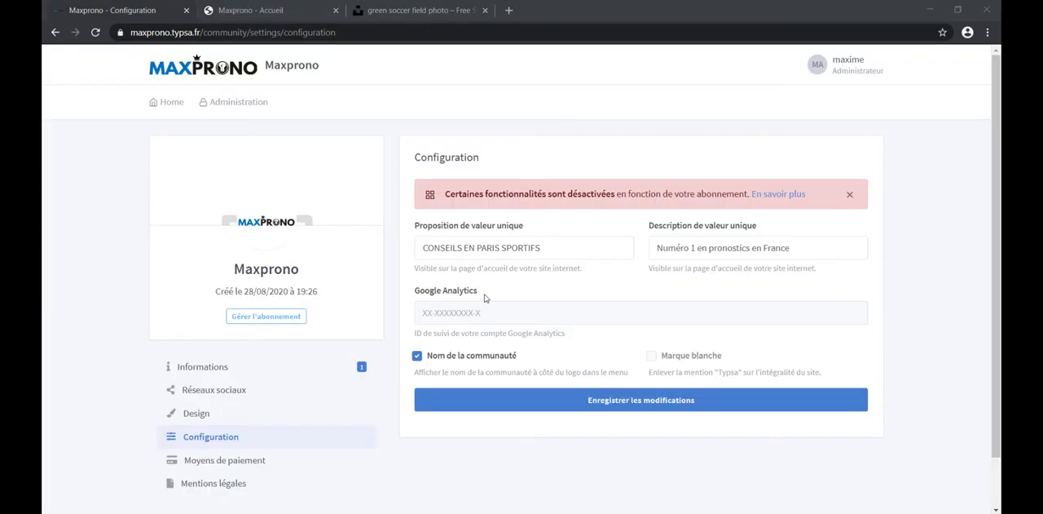
left_click_drag(481, 294, 416, 294)
left_click(448, 311)
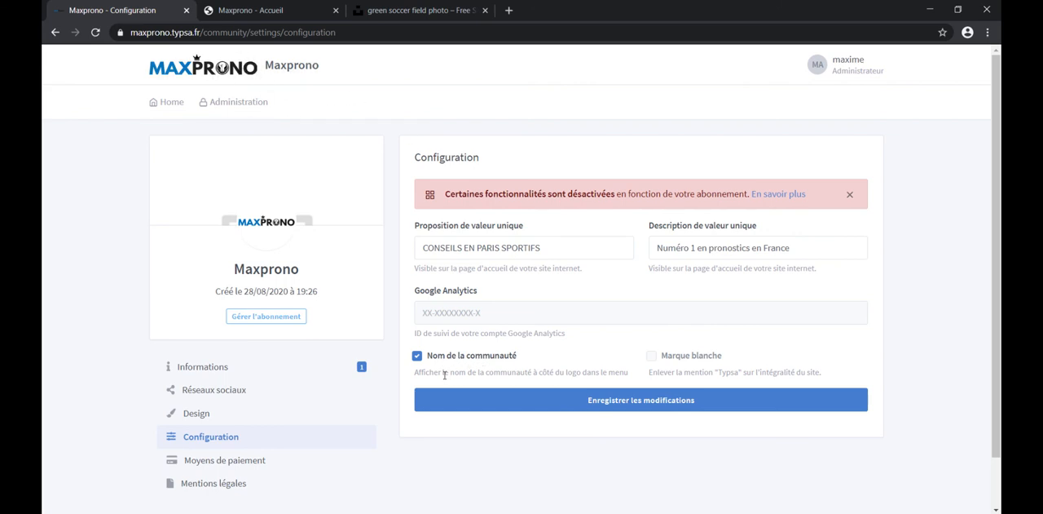
Step: Turn off the display of the community name beside the logo, save the configuration, and look at the Typsa mention in the footer
left_click(417, 357)
left_click(593, 404)
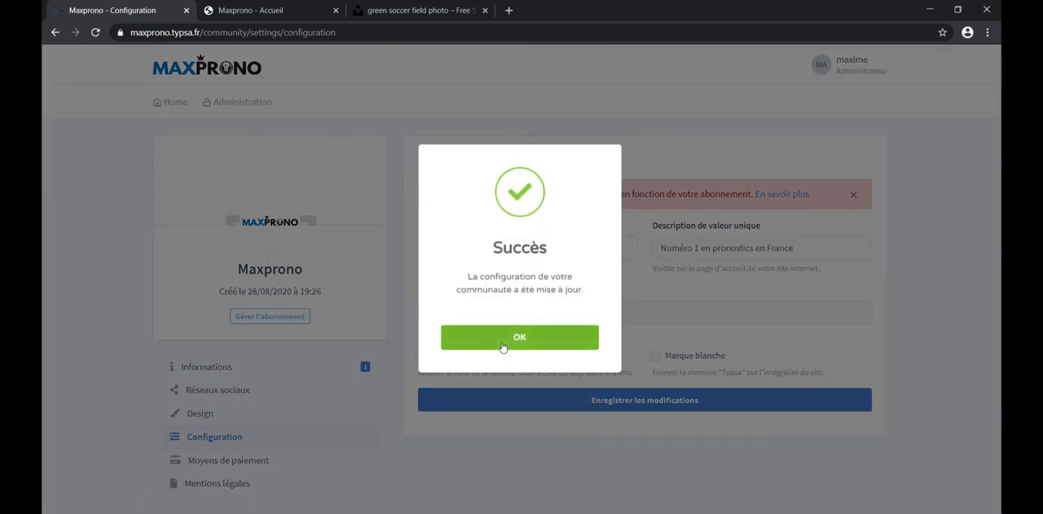
left_click(507, 343)
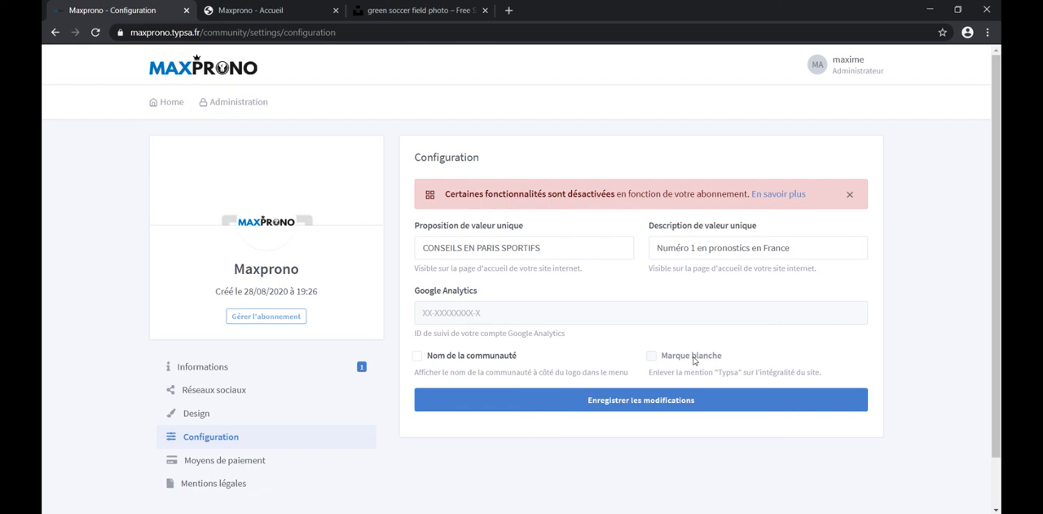
scroll(674, 344, "down", 1)
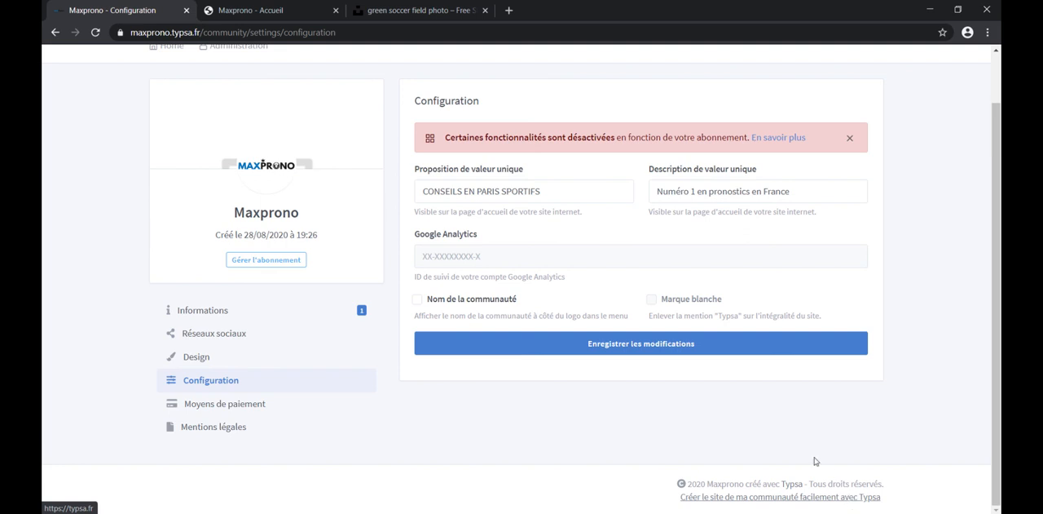
scroll(795, 300, "up", 1)
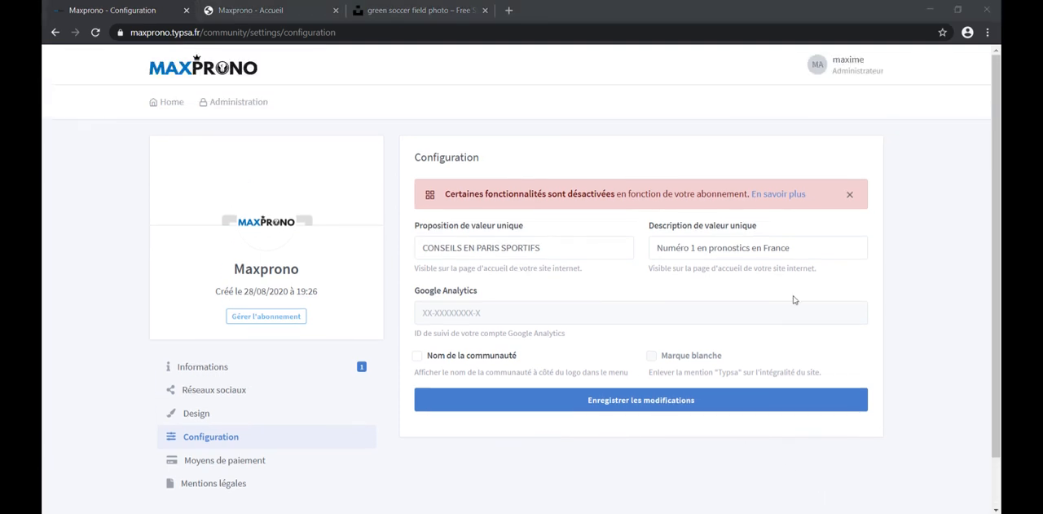
Step: Open the Moyens de paiement settings and examine the Paypal payment method, its API instructions and the credential fields
left_click(249, 462)
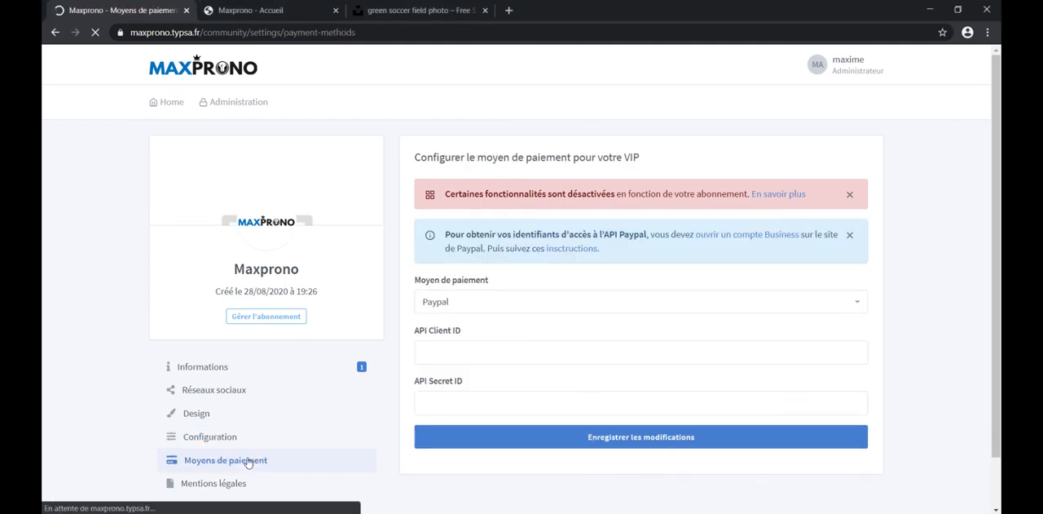
left_click(451, 307)
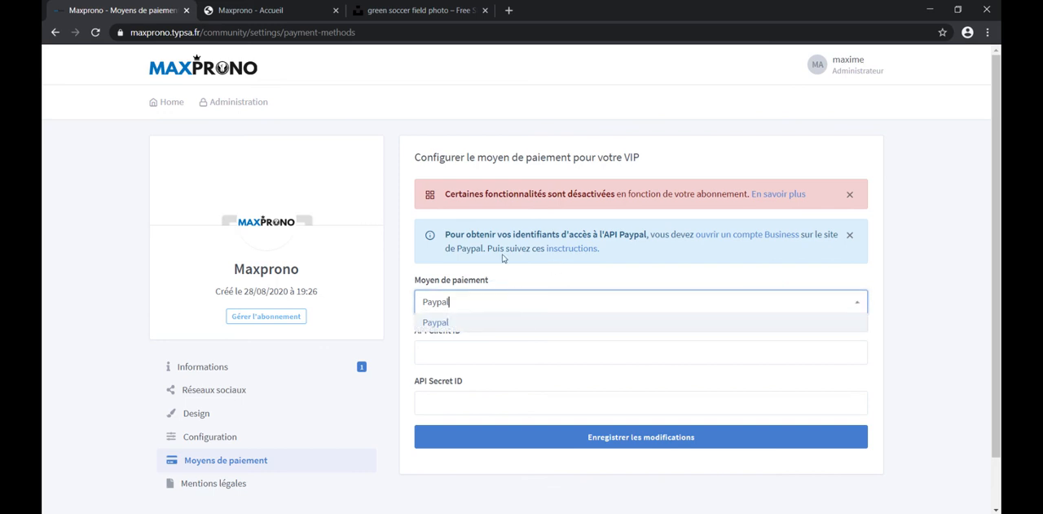
left_click_drag(446, 236, 675, 231)
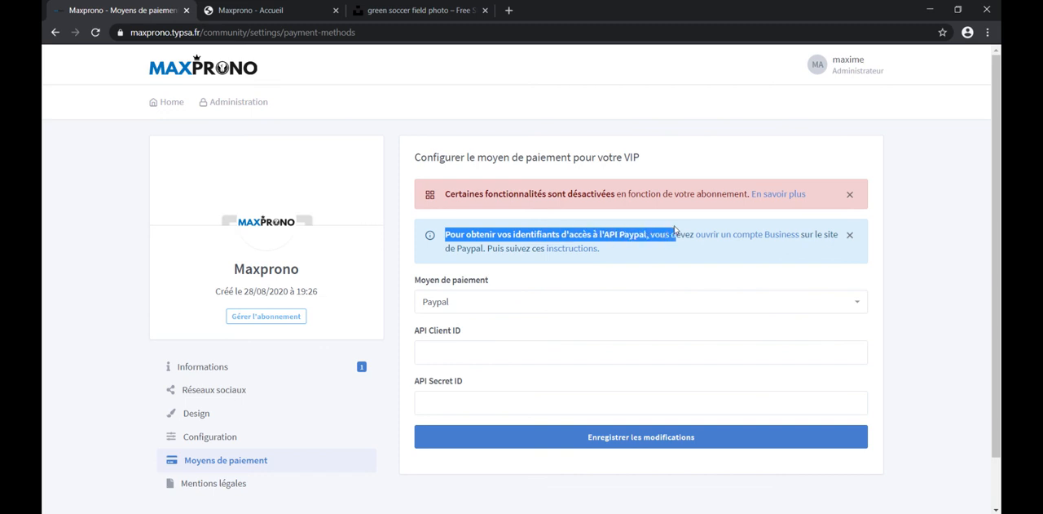
left_click(649, 249)
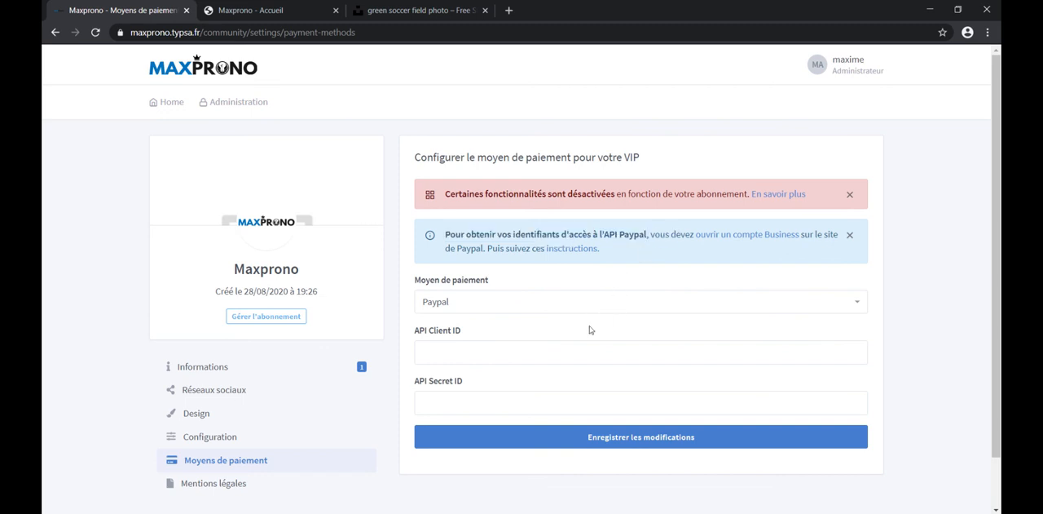
left_click(455, 353)
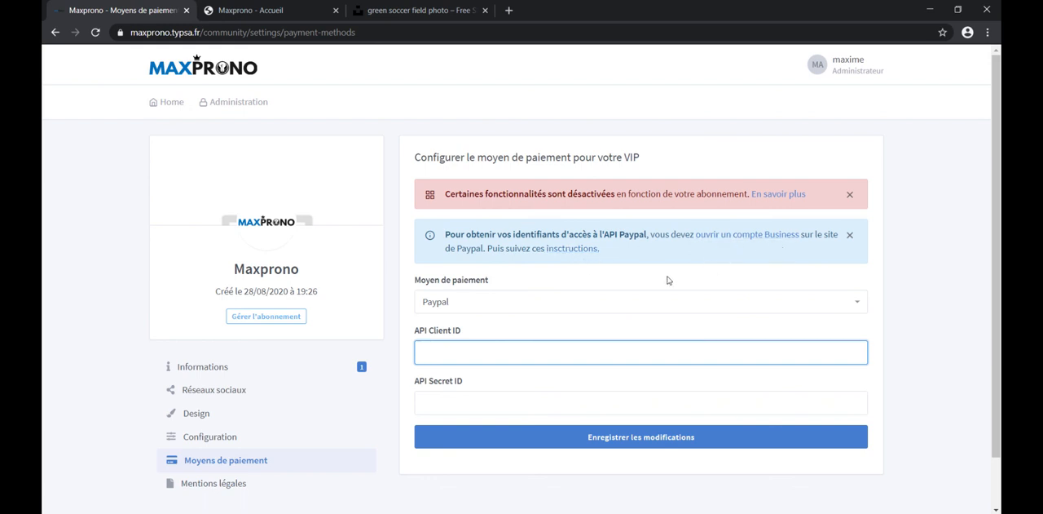
Step: Open the Mentions légales settings, examine the legal notice editor, and look over the available Administration sections
left_click(209, 485)
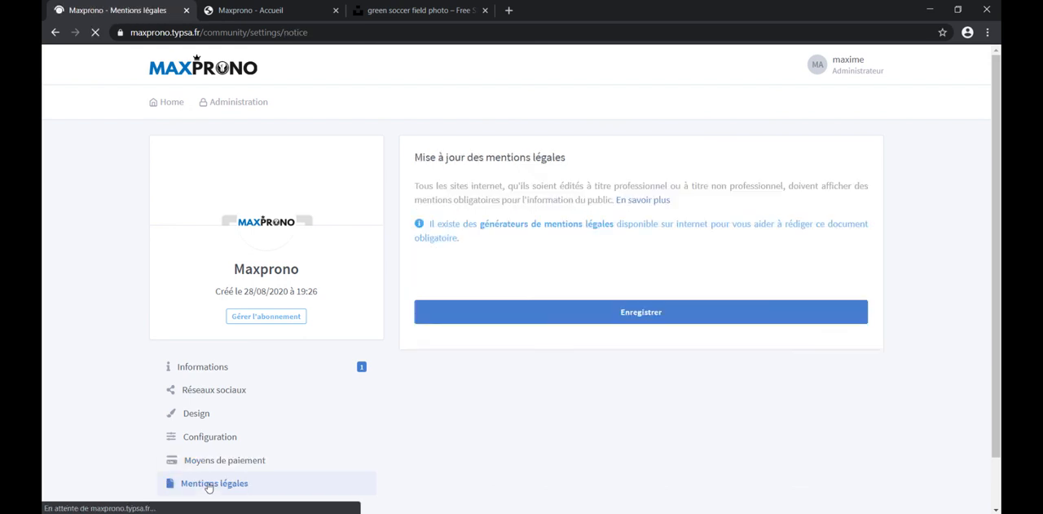
scroll(549, 370, "down", 2)
left_click(527, 272)
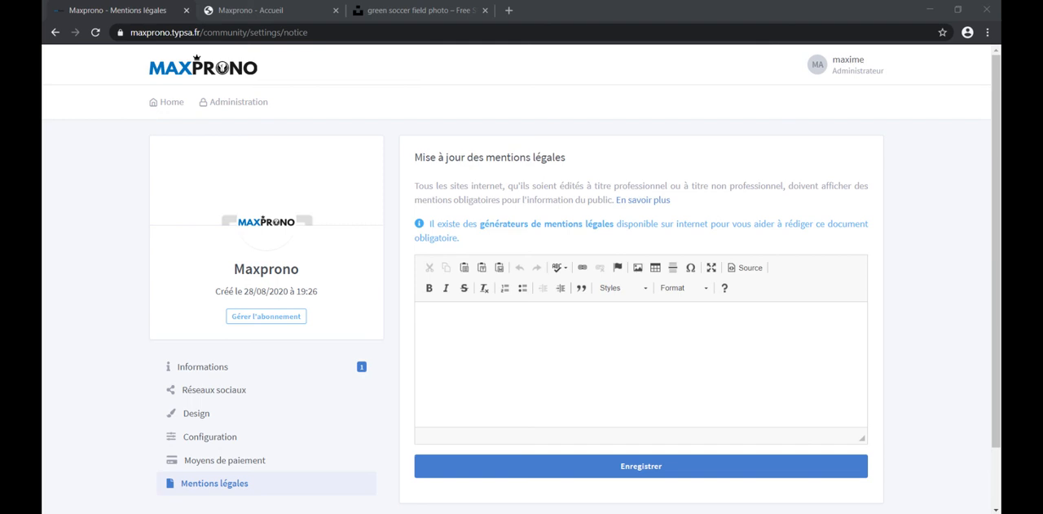
left_click(236, 102)
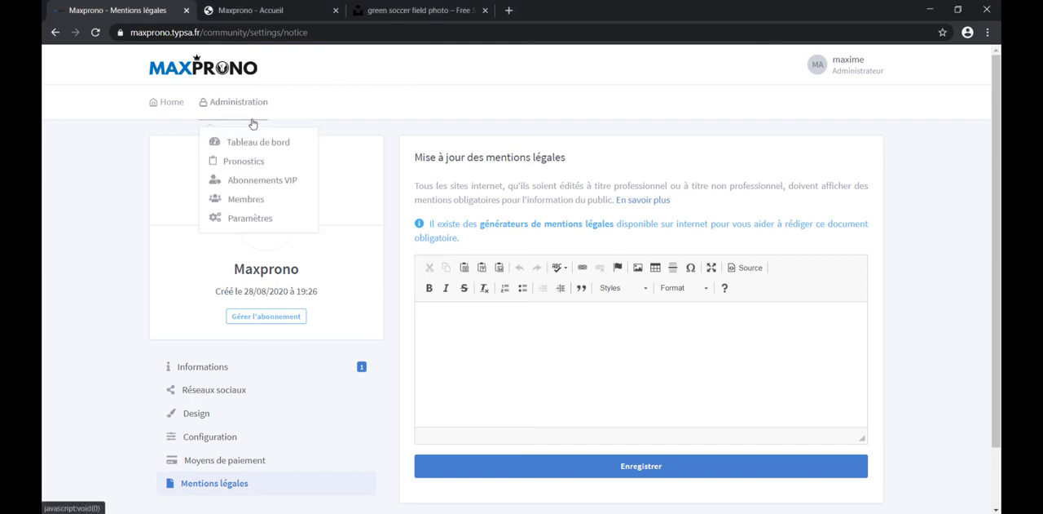
left_click(251, 181)
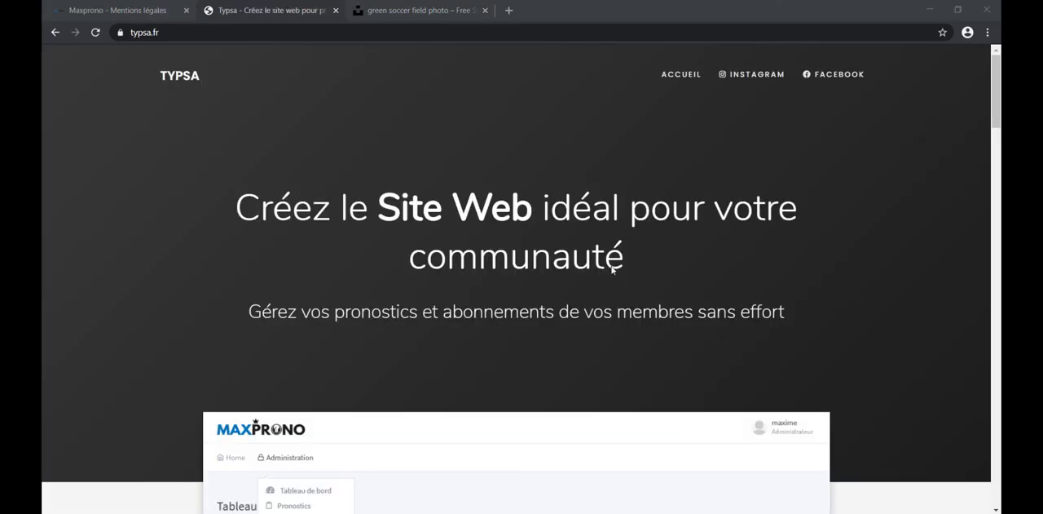